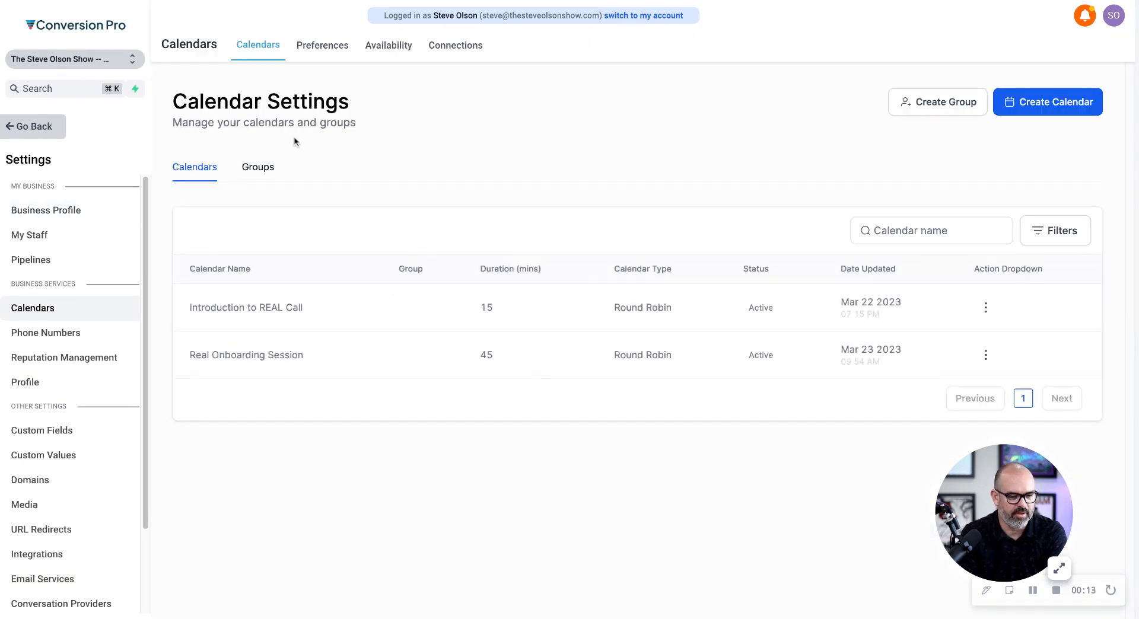
Set the preferred meeting location in the user calendar preferences to Google Meet and save the preferences.
click(268, 173)
click(194, 169)
click(340, 53)
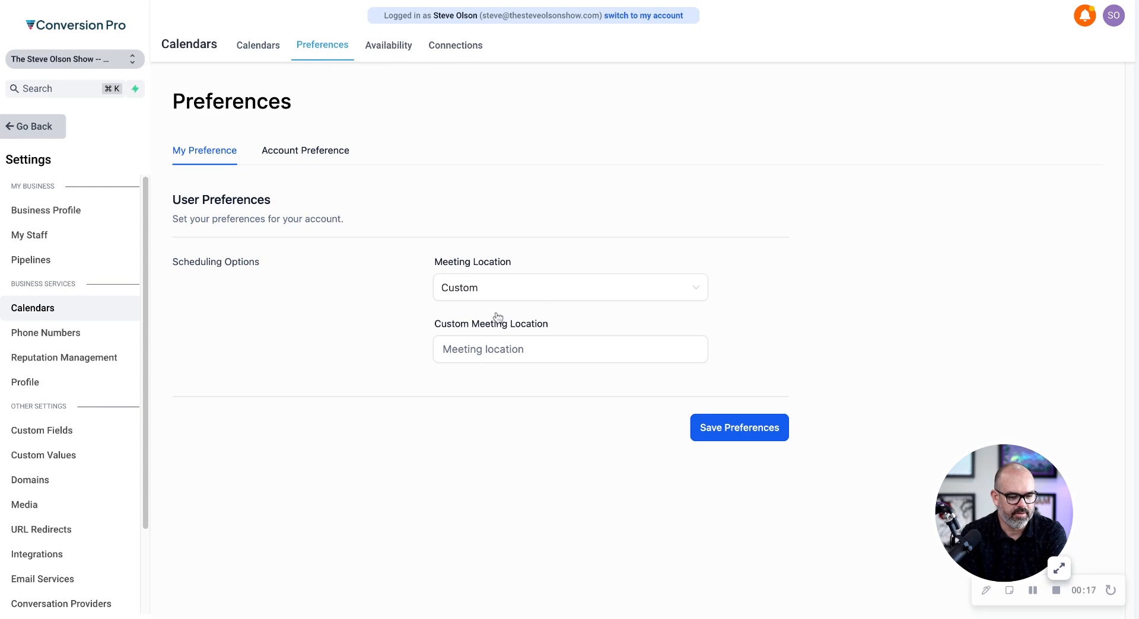
click(524, 285)
click(489, 373)
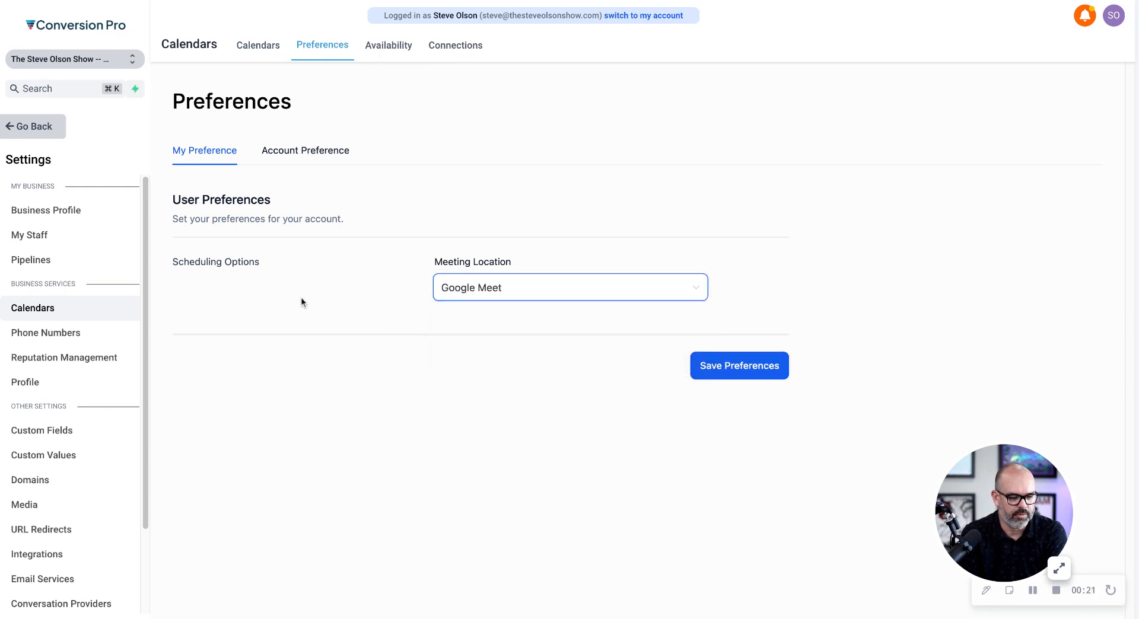
click(732, 366)
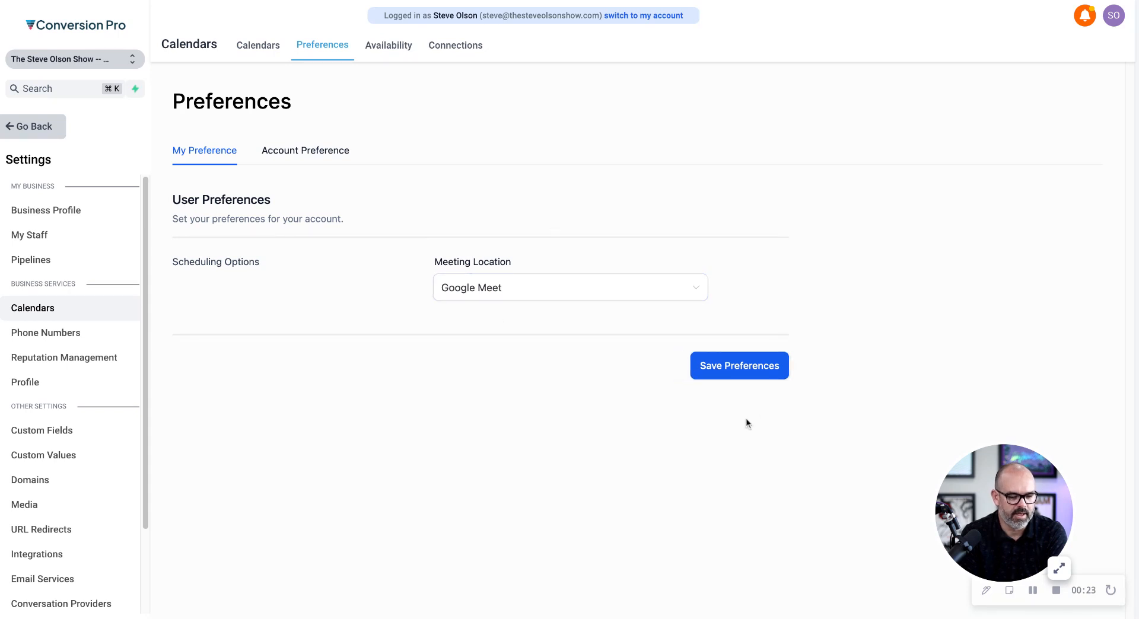
Examine the personal and account availability, the main integration calendar, and the calendars checked for conflicts.
click(399, 50)
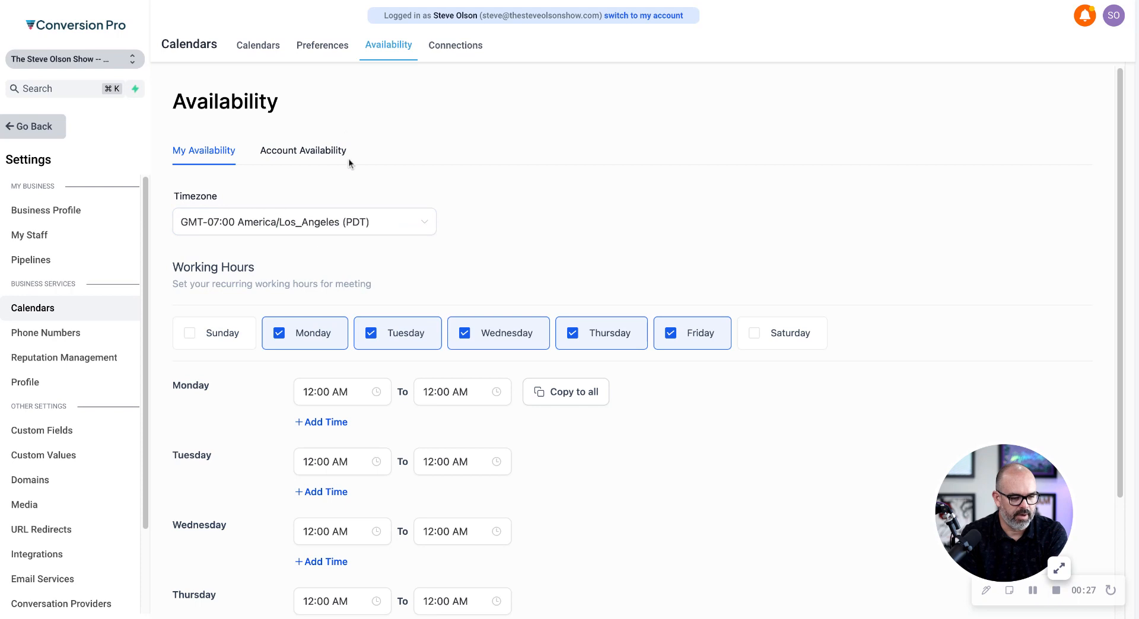
scroll(300, 279, down, 2)
scroll(403, 368, down, 1)
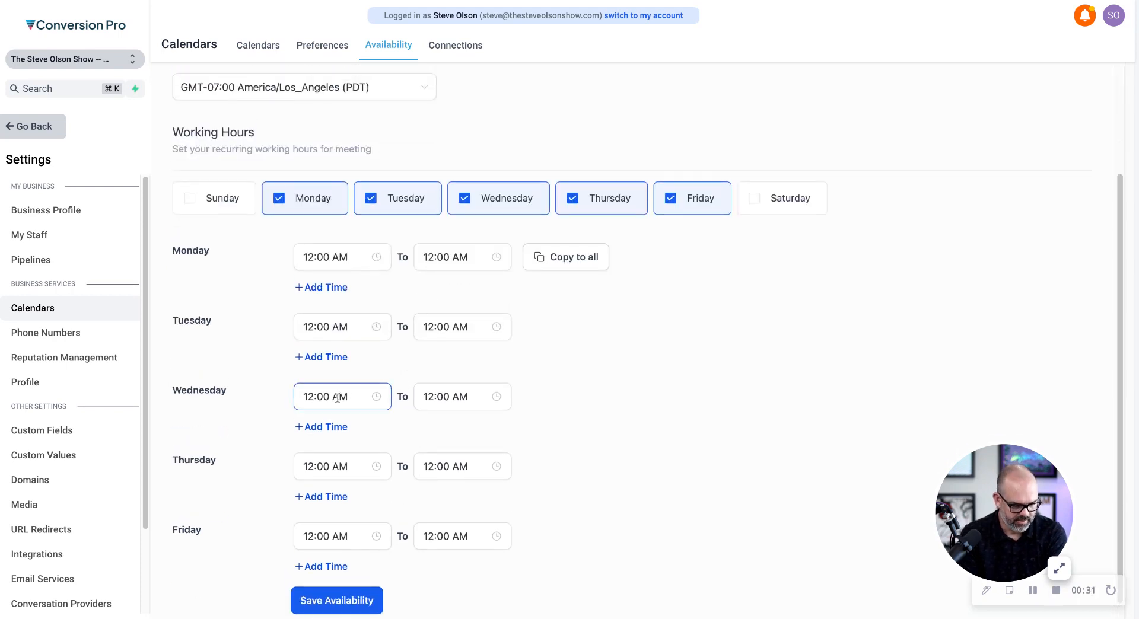
scroll(419, 191, up, 2)
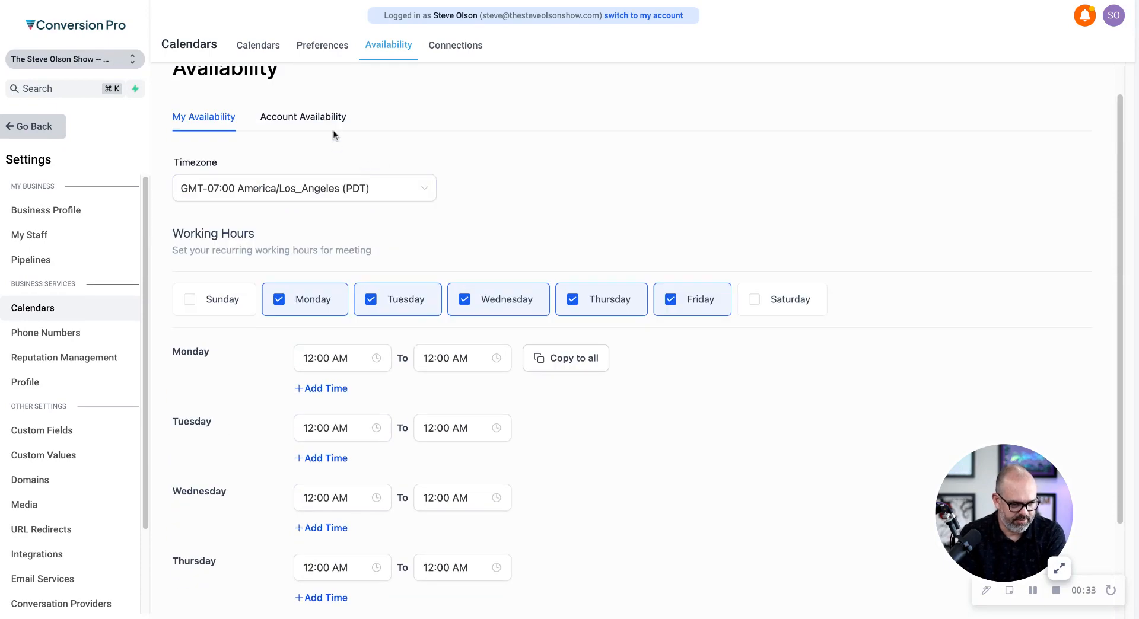
click(302, 117)
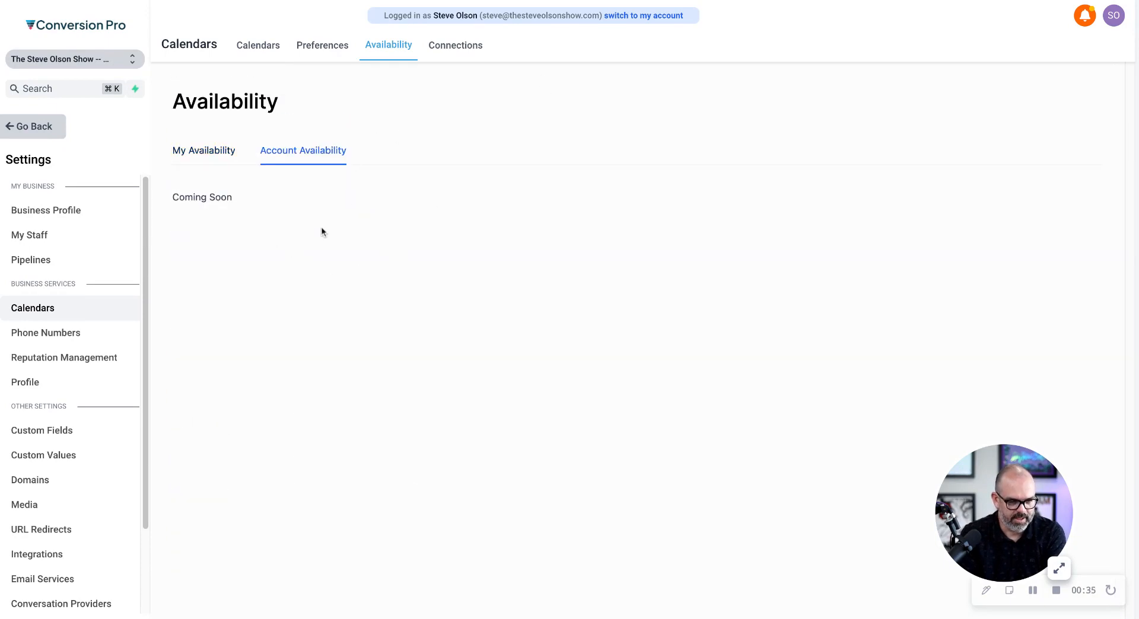
click(454, 60)
scroll(411, 258, down, 3)
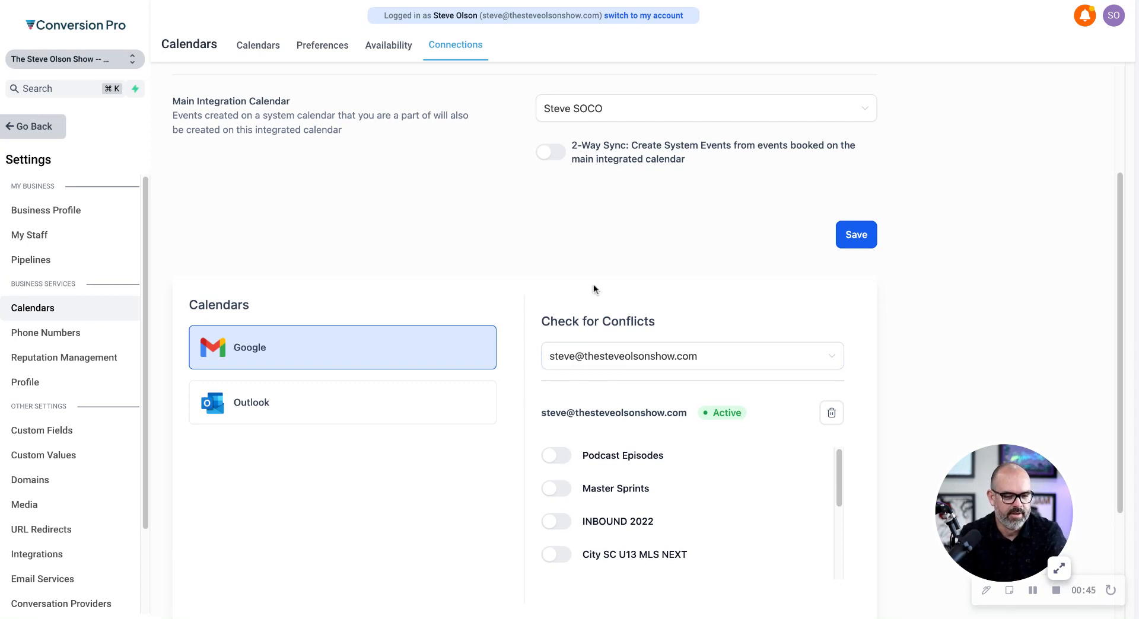
scroll(593, 287, up, 2)
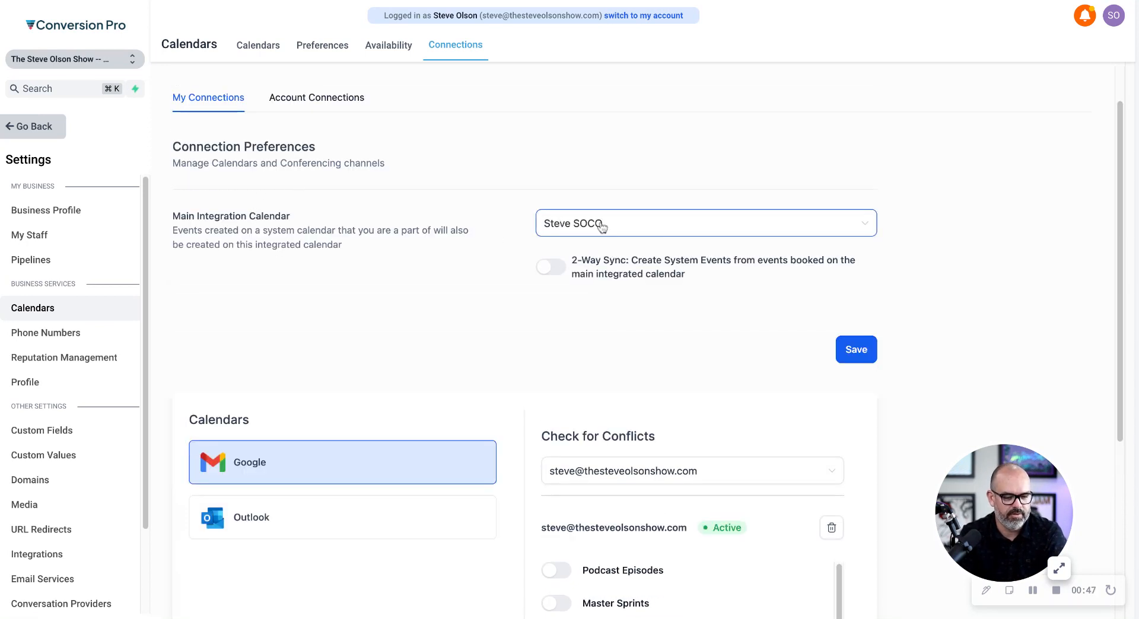
scroll(562, 331, down, 3)
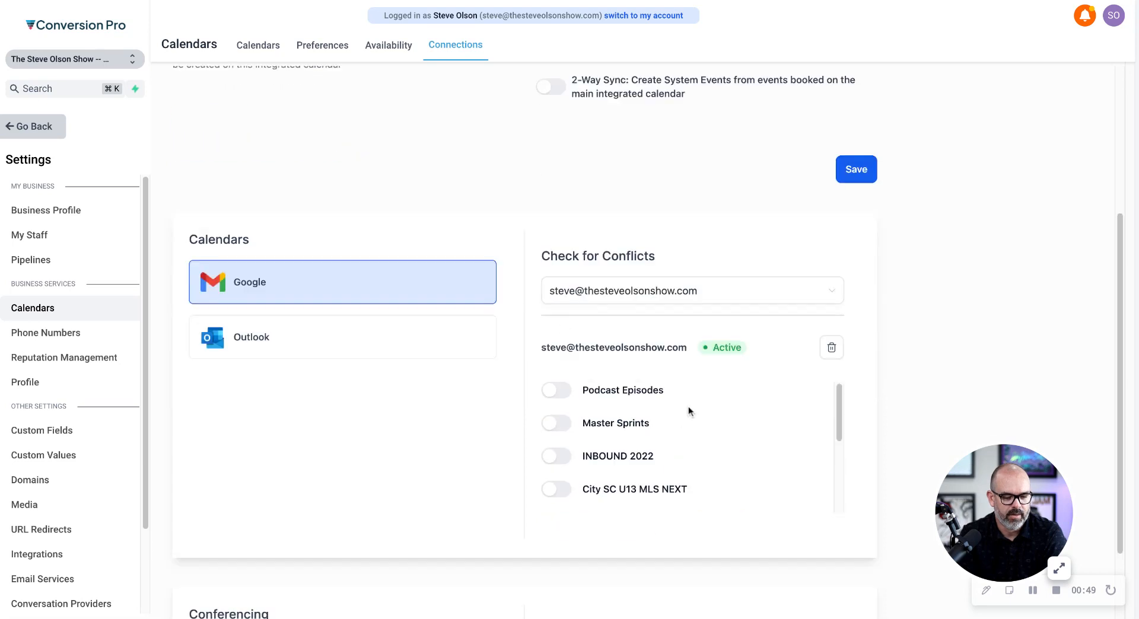
scroll(633, 415, down, 3)
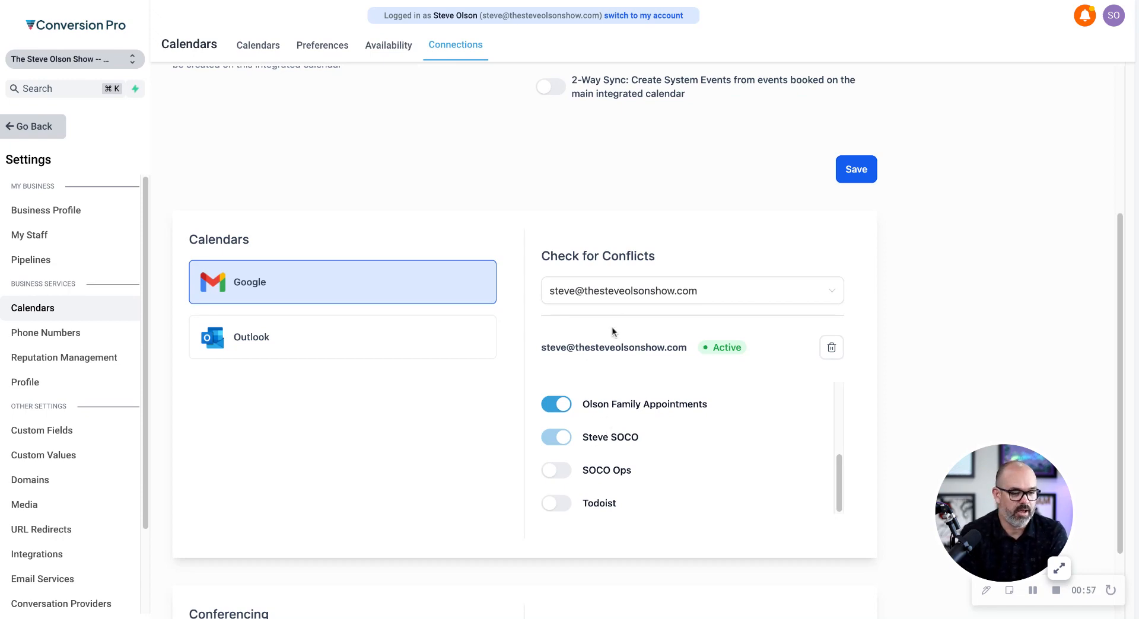
scroll(417, 223, up, 4)
Start a new calendar of the Round Robin Booking type.
click(255, 57)
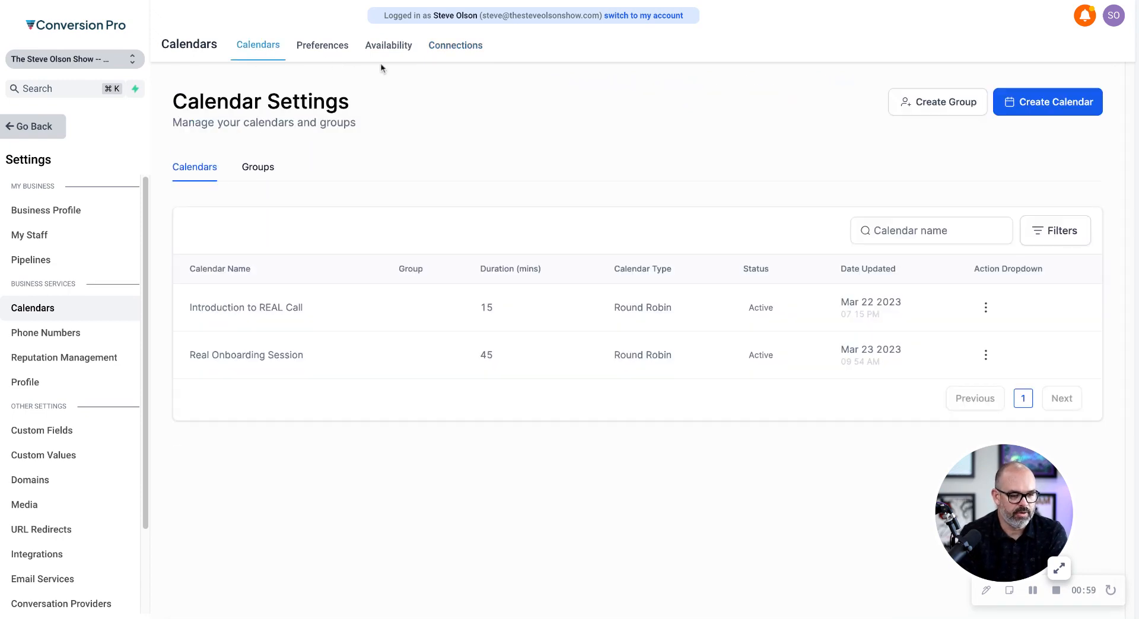
click(1054, 109)
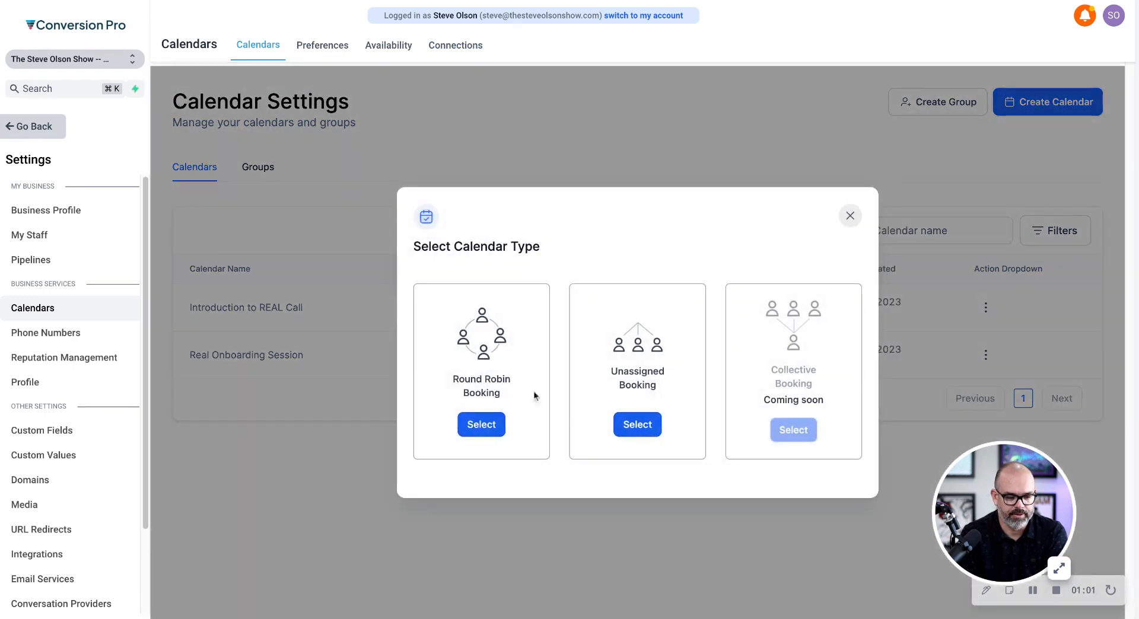
click(490, 432)
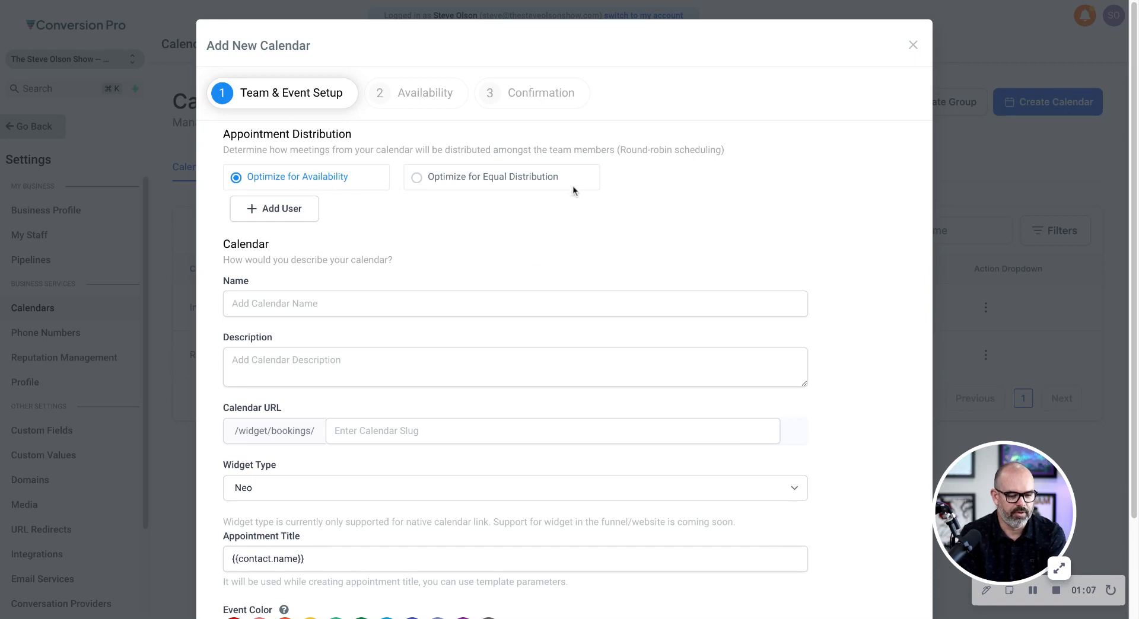
Add the account owner as the new calendar's team member with High Priority.
click(261, 208)
click(303, 216)
click(340, 236)
click(451, 217)
click(415, 239)
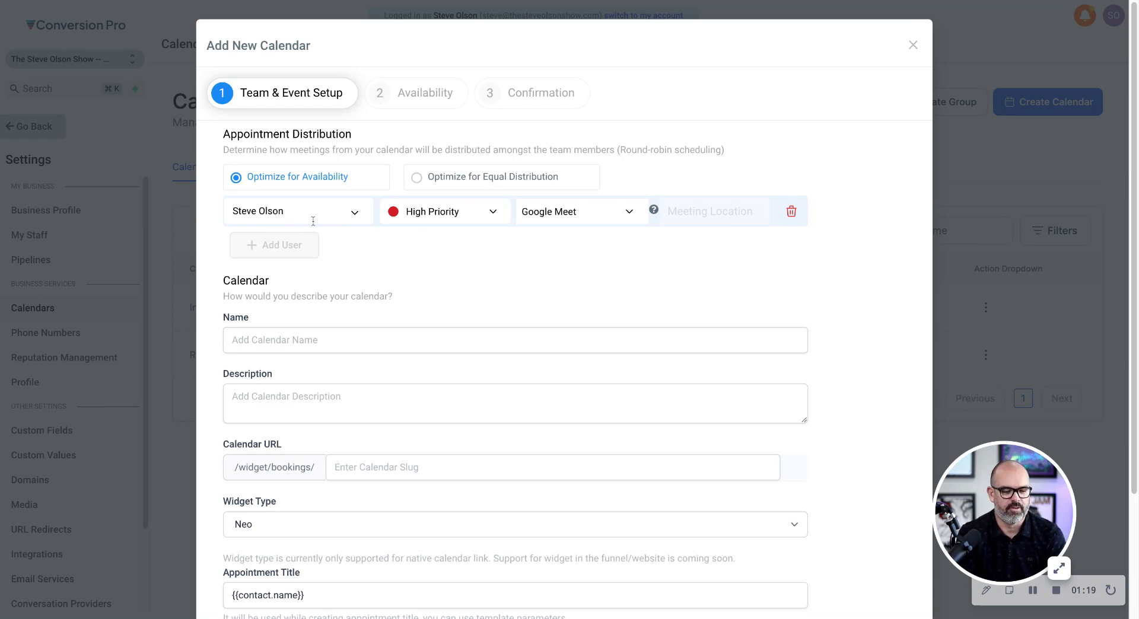
Name the calendar "Real Estate Strategy Session" and describe it as a 15 Minute Google Meet with the host to discuss real estate goals.
click(327, 341)
text(Real Estate Strategy Session)
key(Tab)
text(a 1)
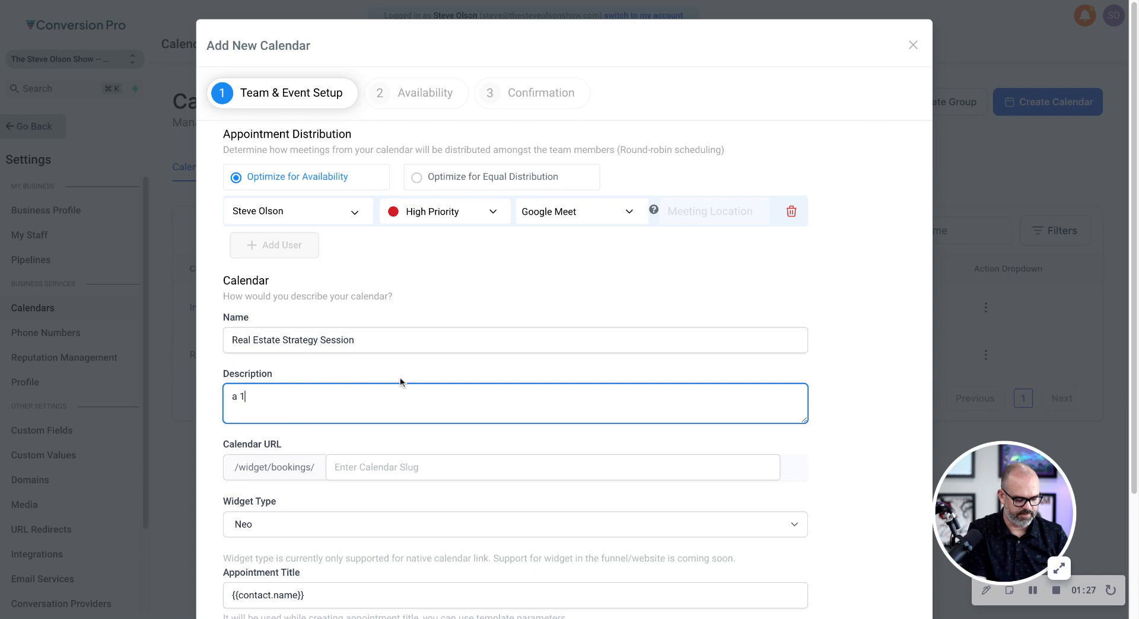
text(5 Minute goog)
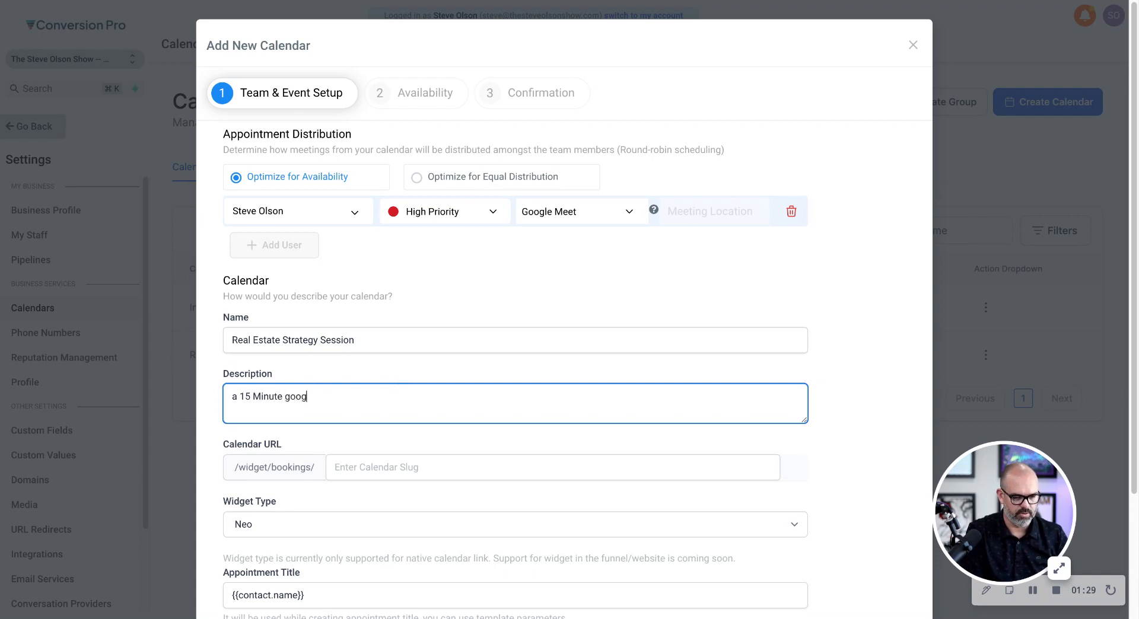
key(BackSpace)
key(BackSpace)
key(BackSpace)
text(Google Meet wi)
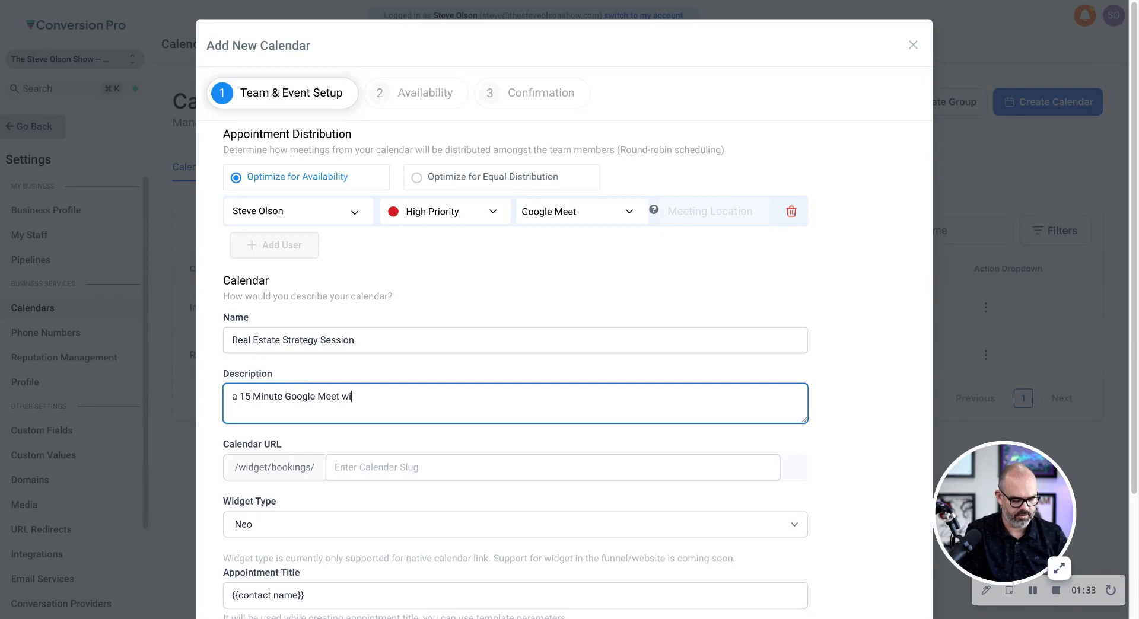
text(th Steve Olson)
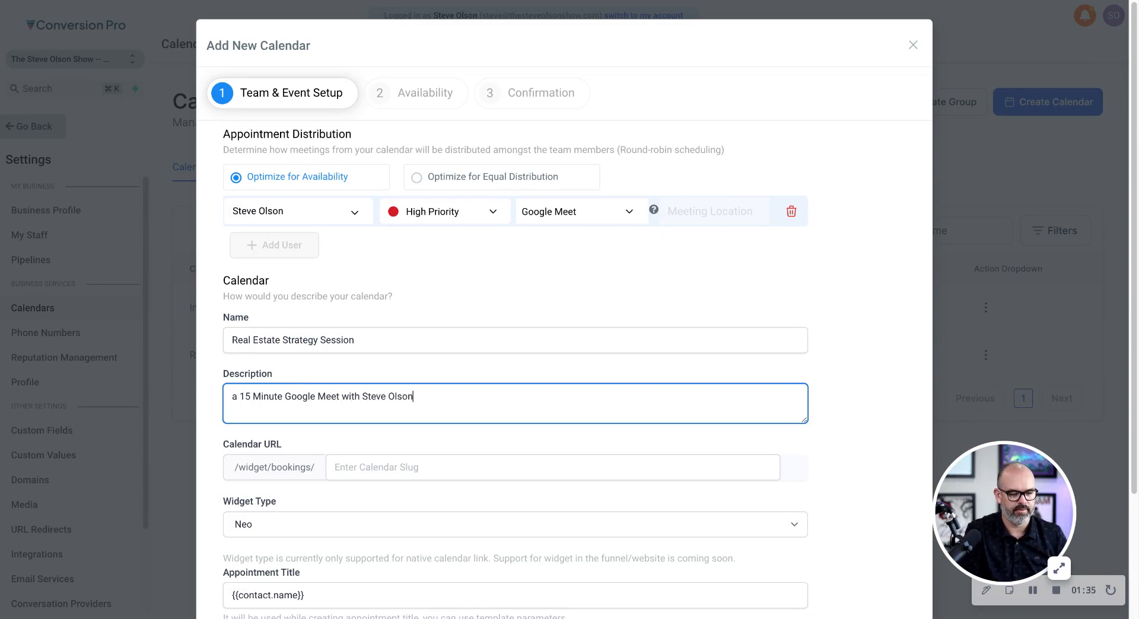
text( to discuss your real estate goals)
key(Tab)
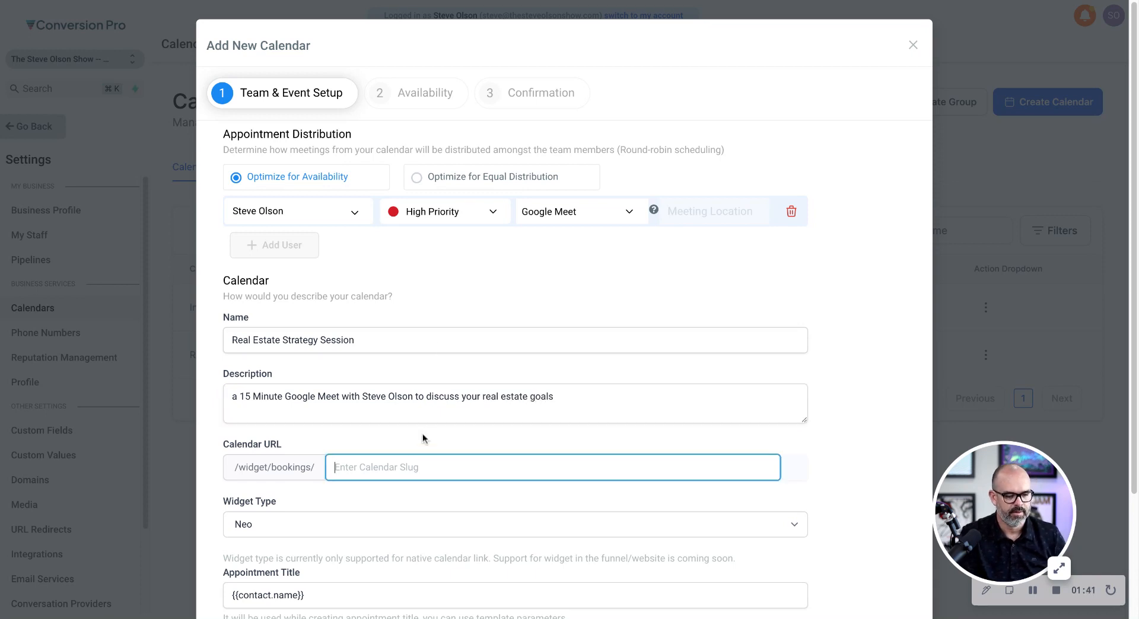
Set the calendar URL slug to 15m-re-ss, add "and", the host's full name and "Real Estate Meeting" to the appointment title, and save.
text(15m-re-s)
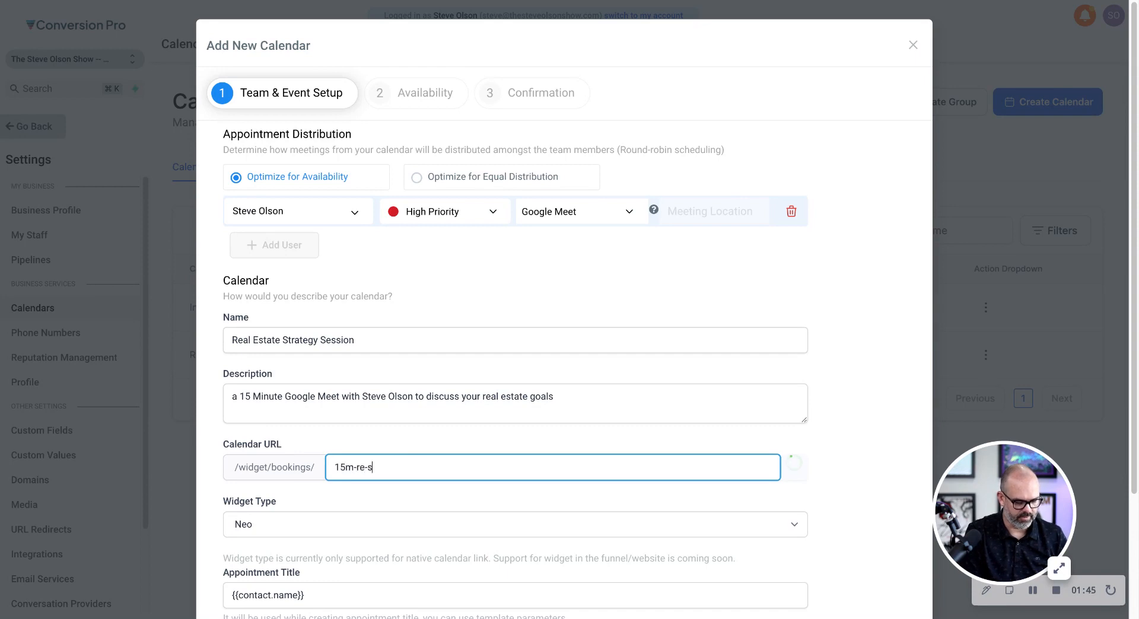
text(s)
scroll(294, 517, down, 3)
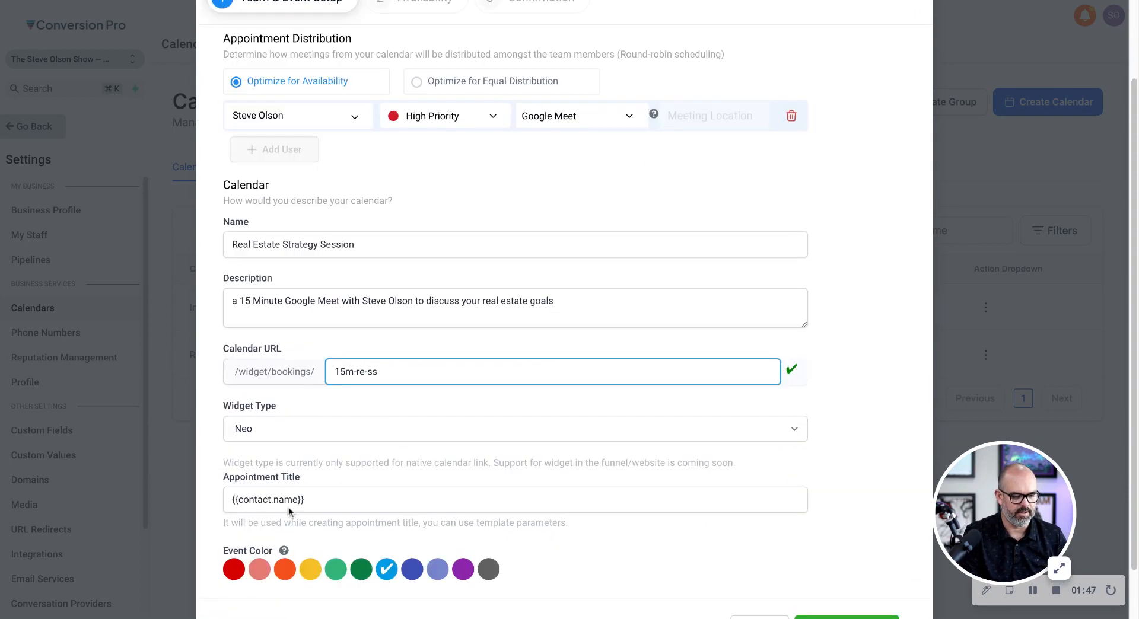
click(344, 496)
text(and STeve Olson)
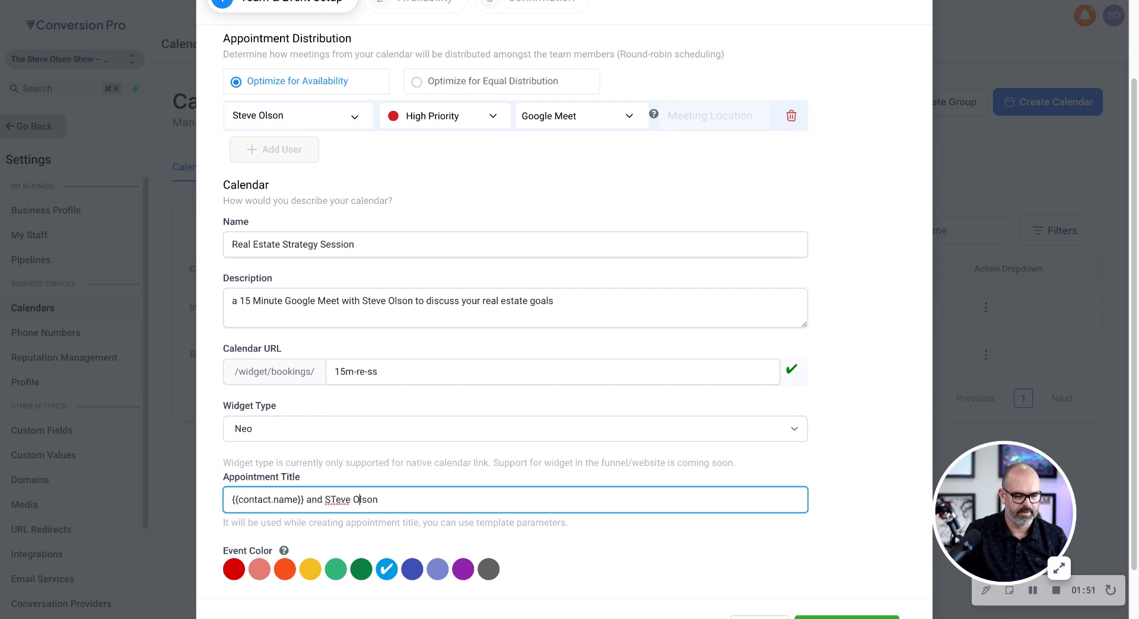
key(BackSpace)
text(teve)
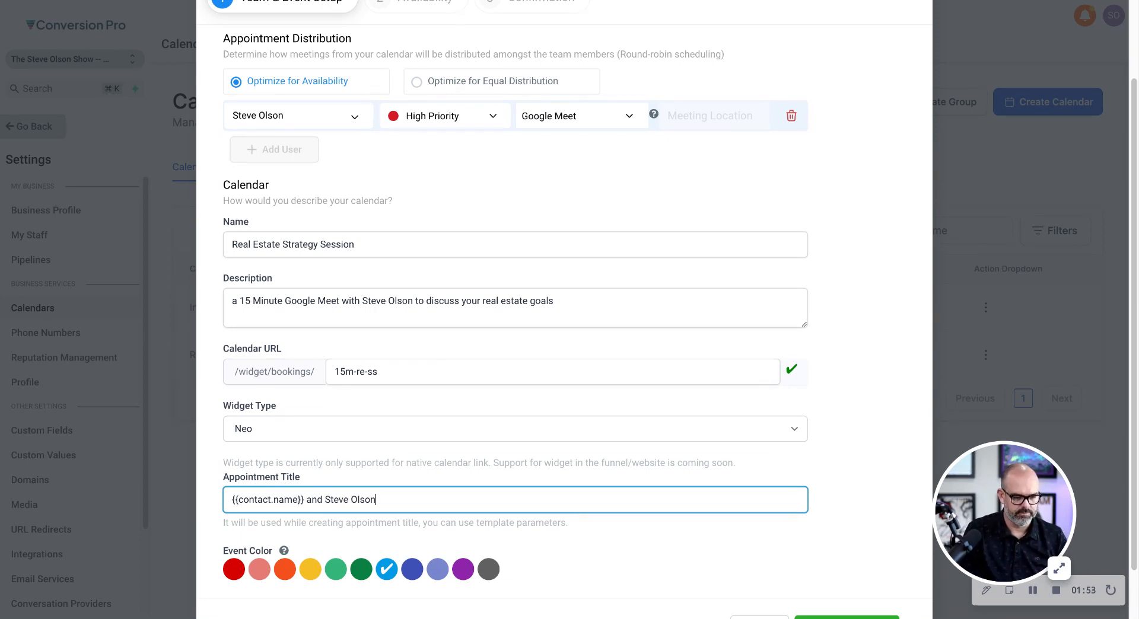
text( Olson Real Estate Meeting)
click(375, 503)
triple_click(372, 503)
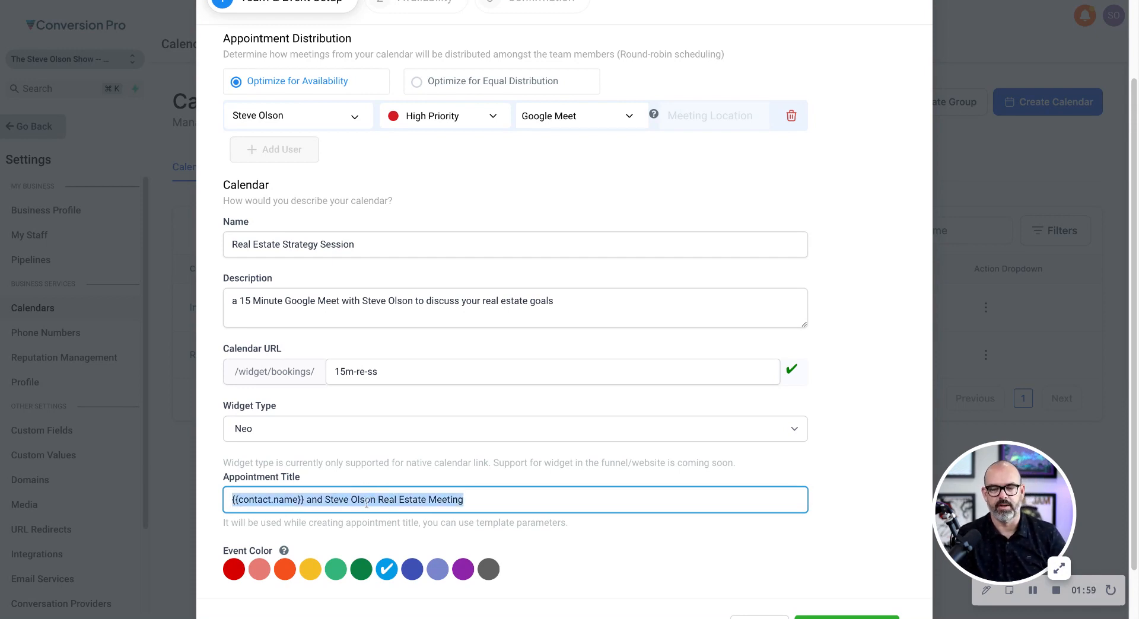
scroll(442, 524, down, 1)
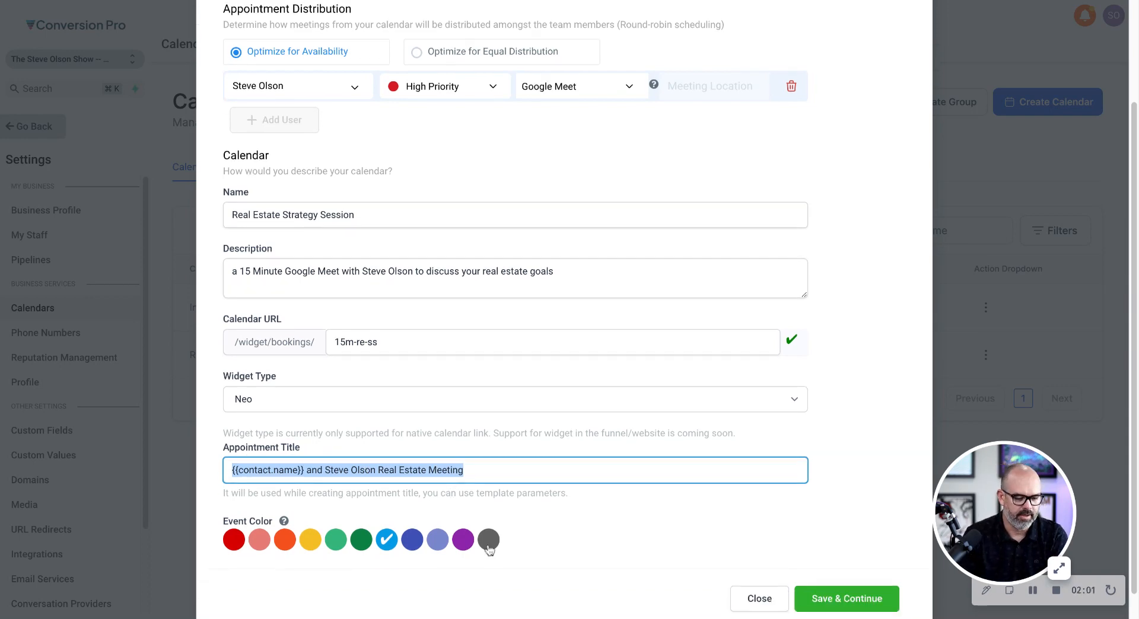
click(850, 609)
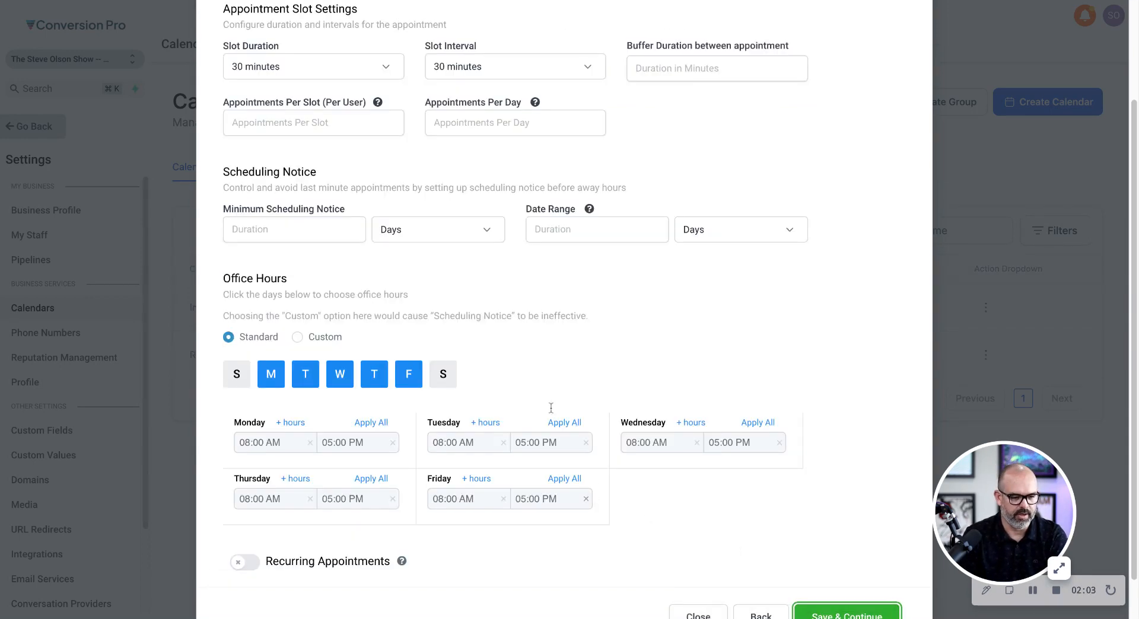
Set the slot duration, the slot interval and the buffer between appointments to 15 minutes each.
click(355, 189)
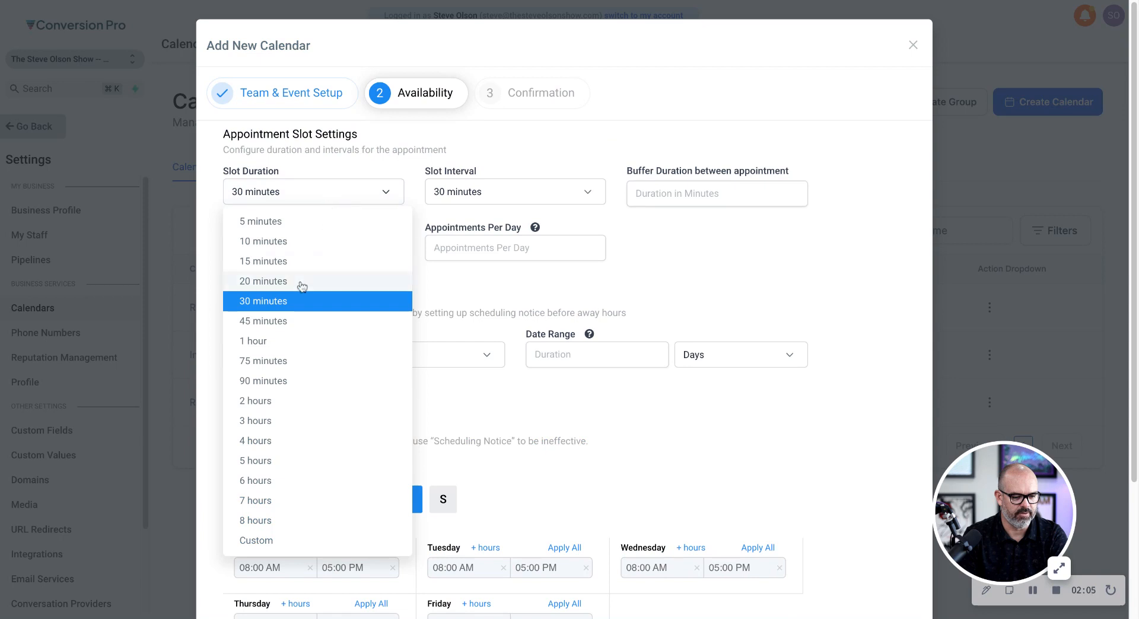
click(294, 263)
click(471, 193)
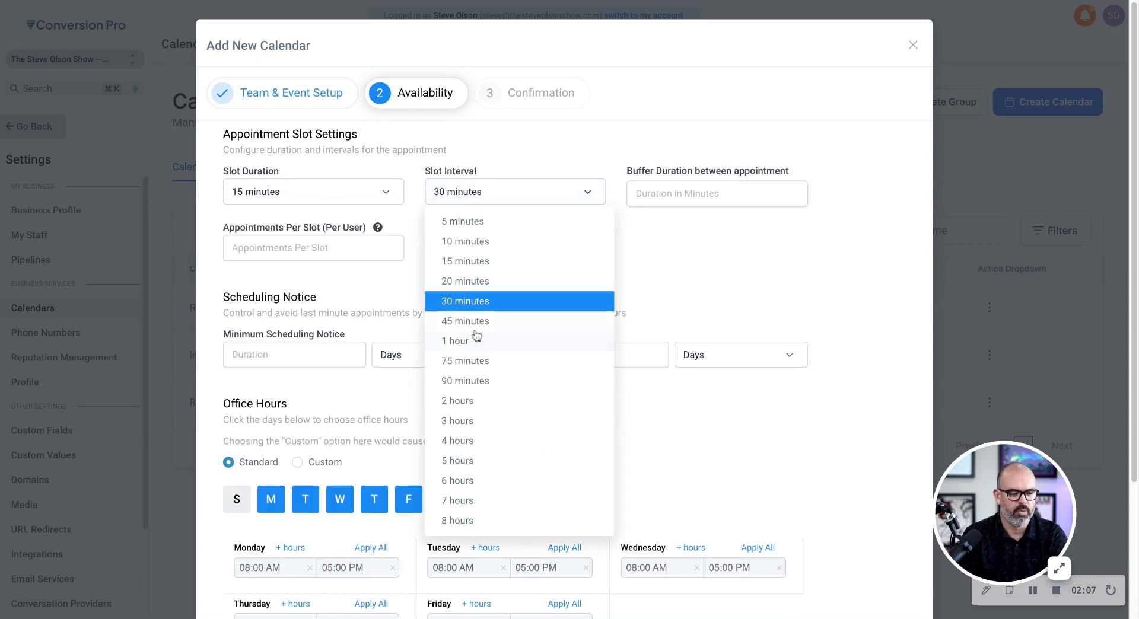
click(485, 261)
click(696, 181)
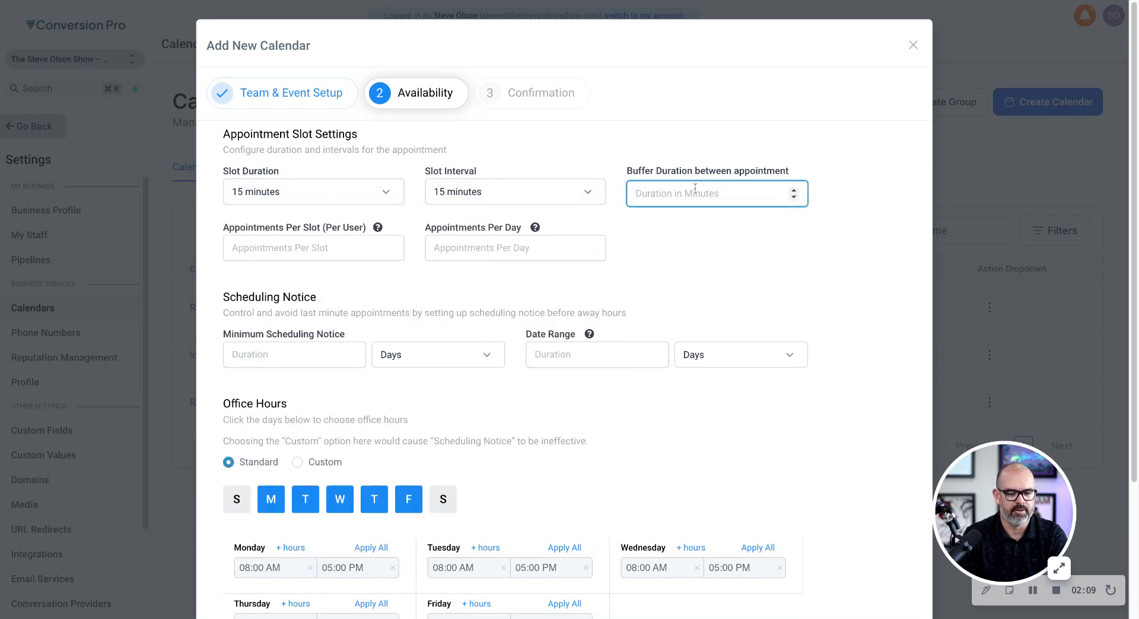
text(15)
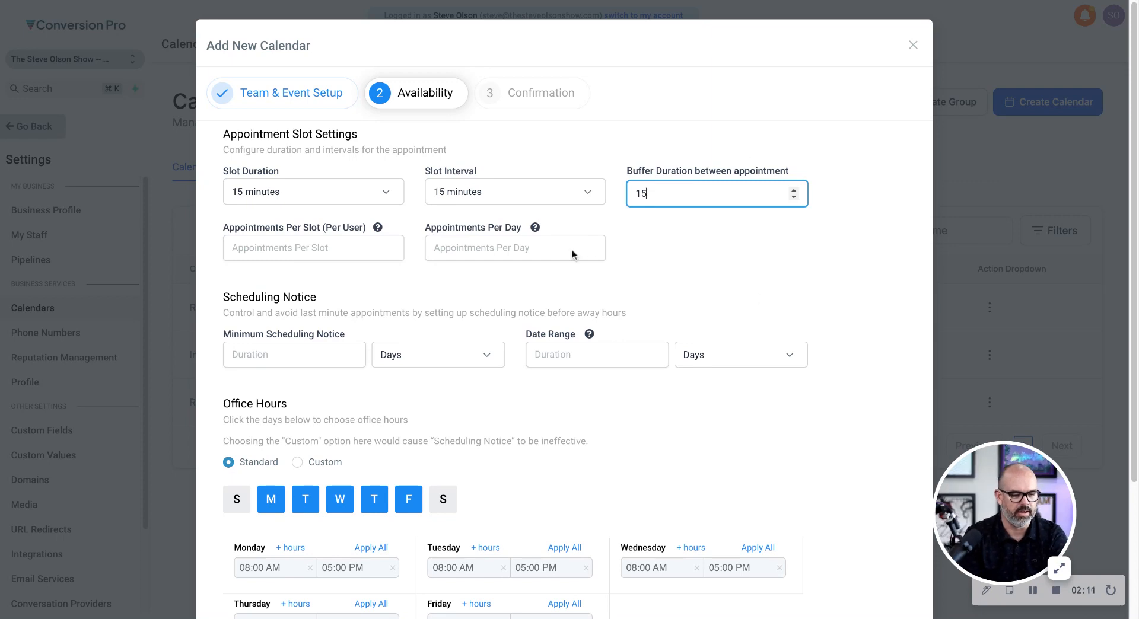
Limit bookings to 1 appointment per slot per user and 3 appointments per day.
click(264, 248)
text(1)
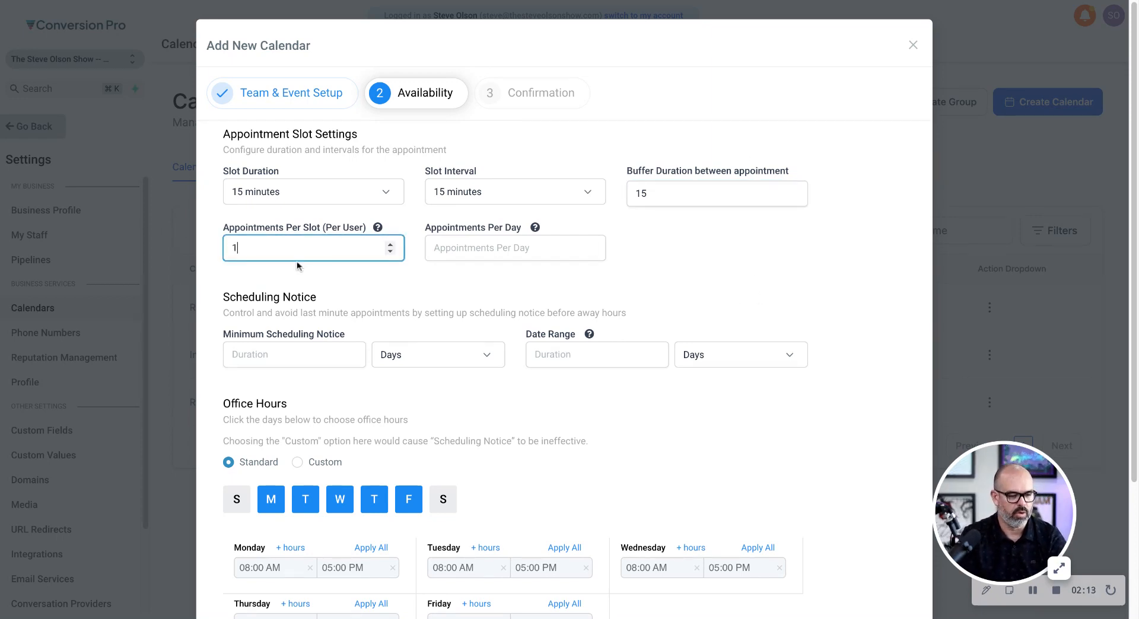
click(497, 255)
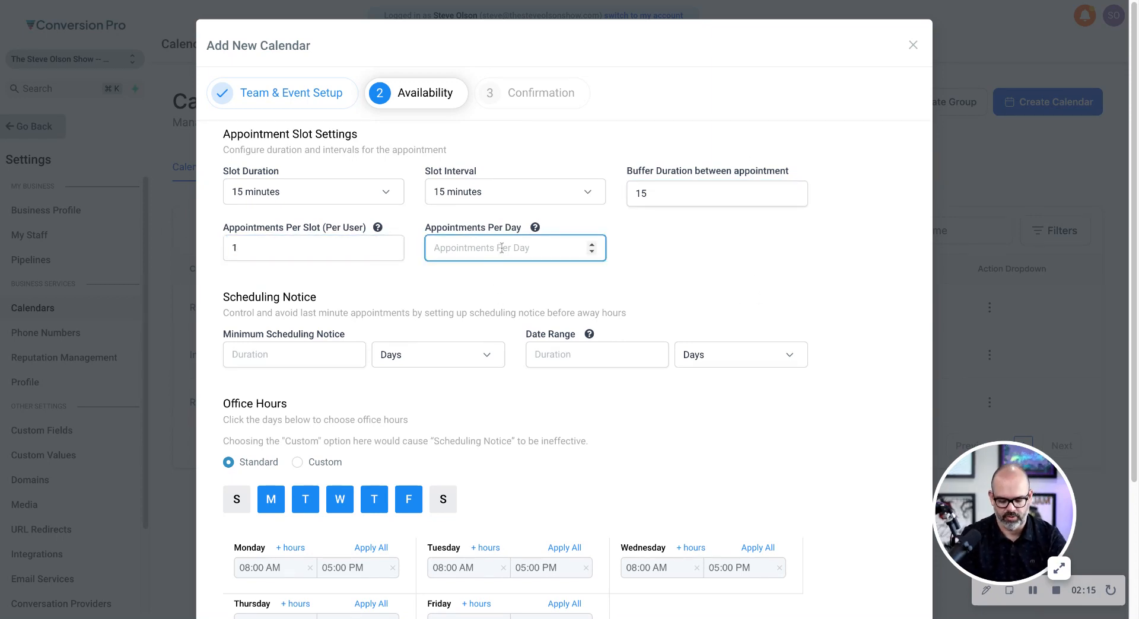
text(3)
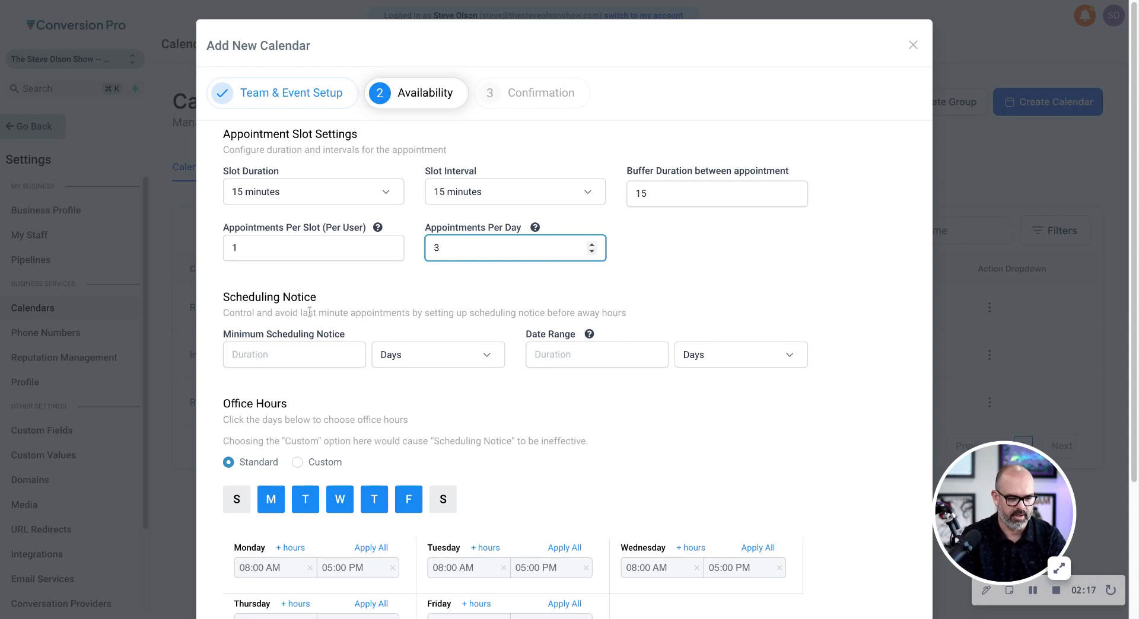
Set the minimum scheduling notice to 8 hours and the booking date range to 7 days.
click(301, 349)
text(8)
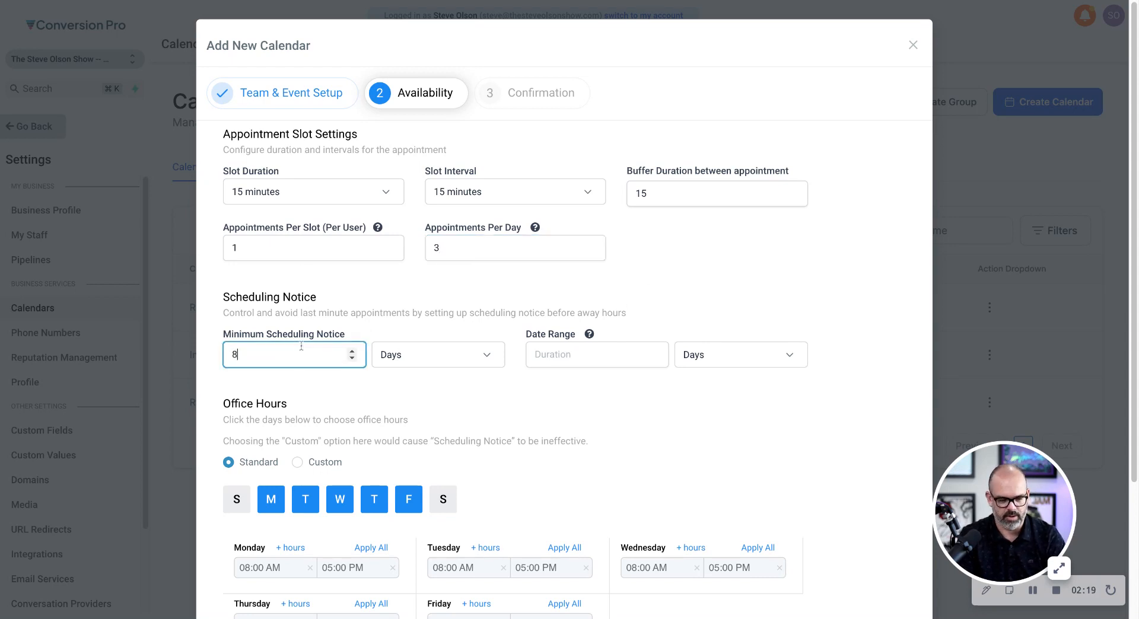
click(392, 357)
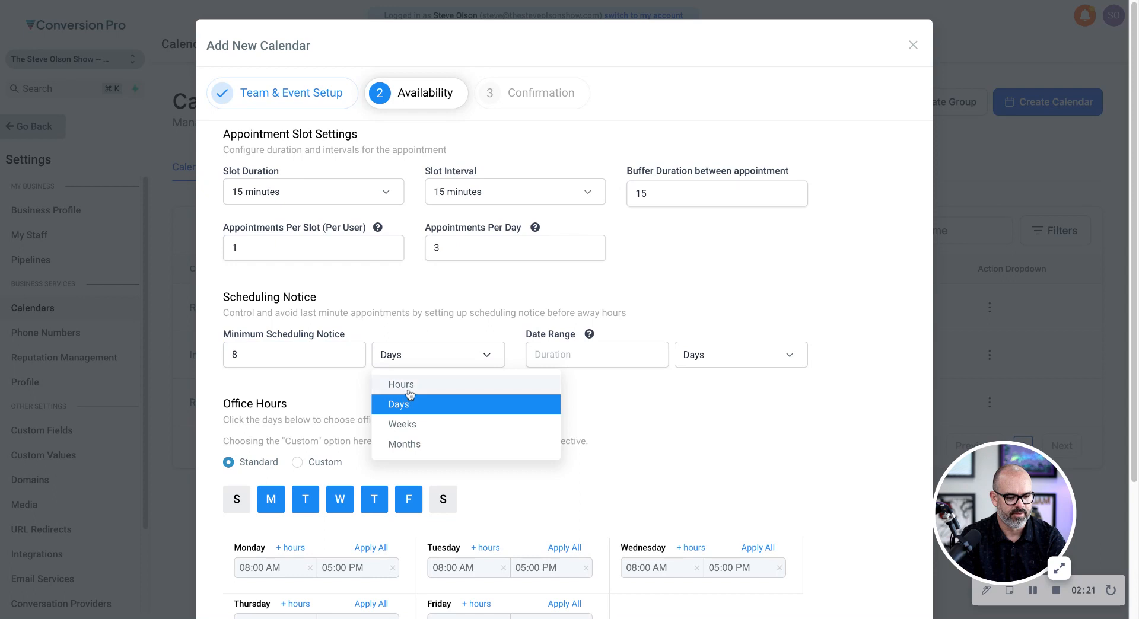
click(409, 392)
click(568, 359)
text(7)
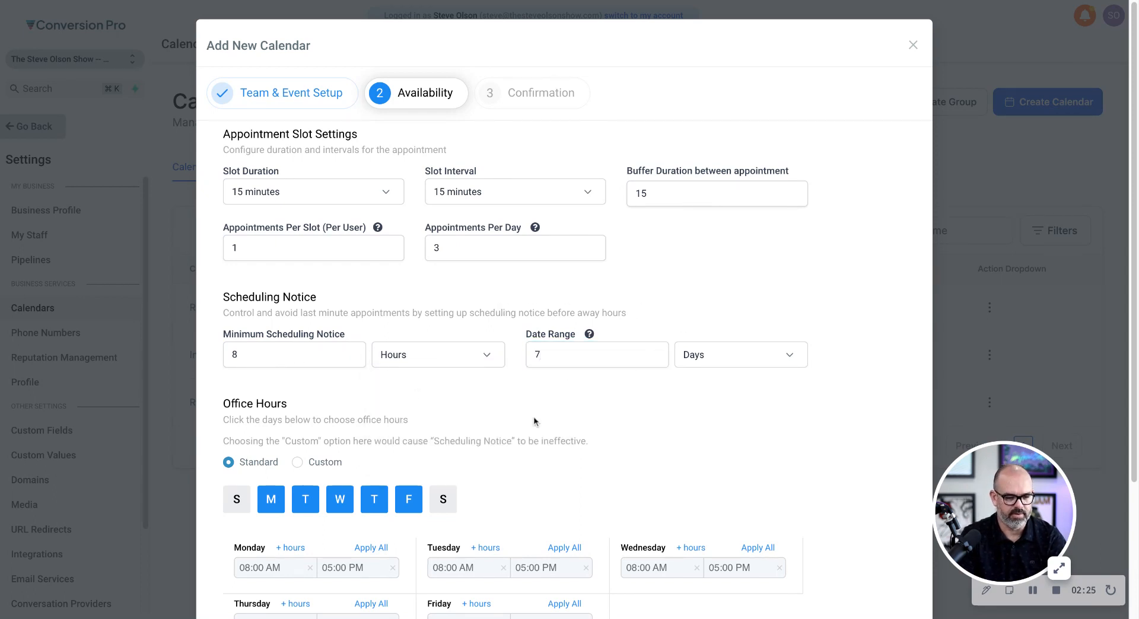
Remove Friday from the office hours and set Monday's start time to 10:00 AM.
scroll(529, 484, down, 3)
scroll(498, 415, up, 1)
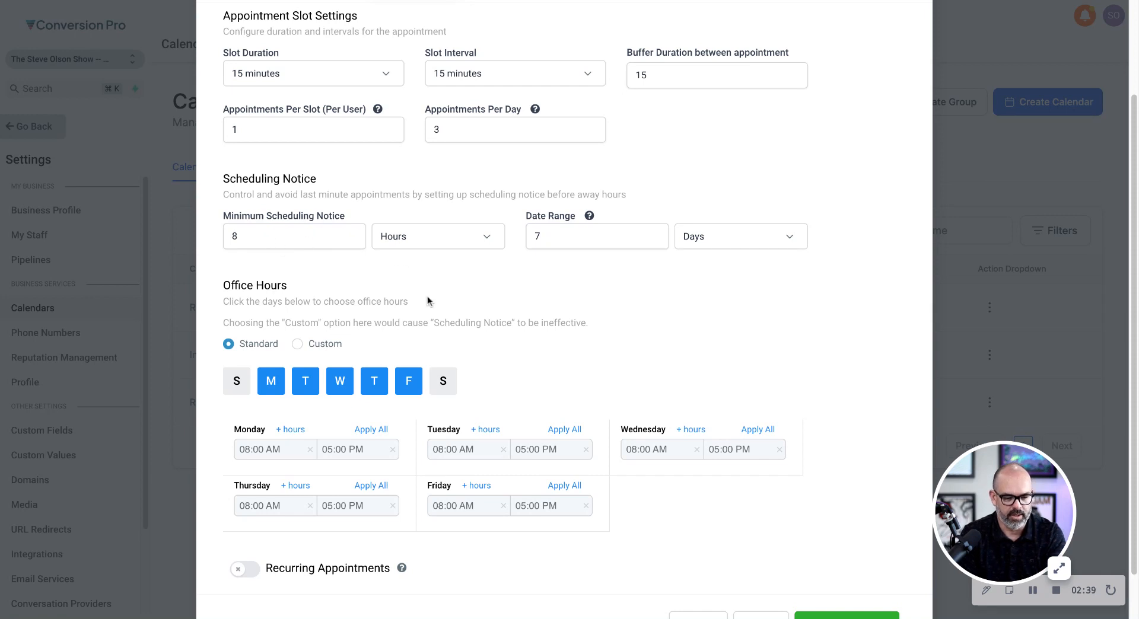
scroll(397, 319, down, 1)
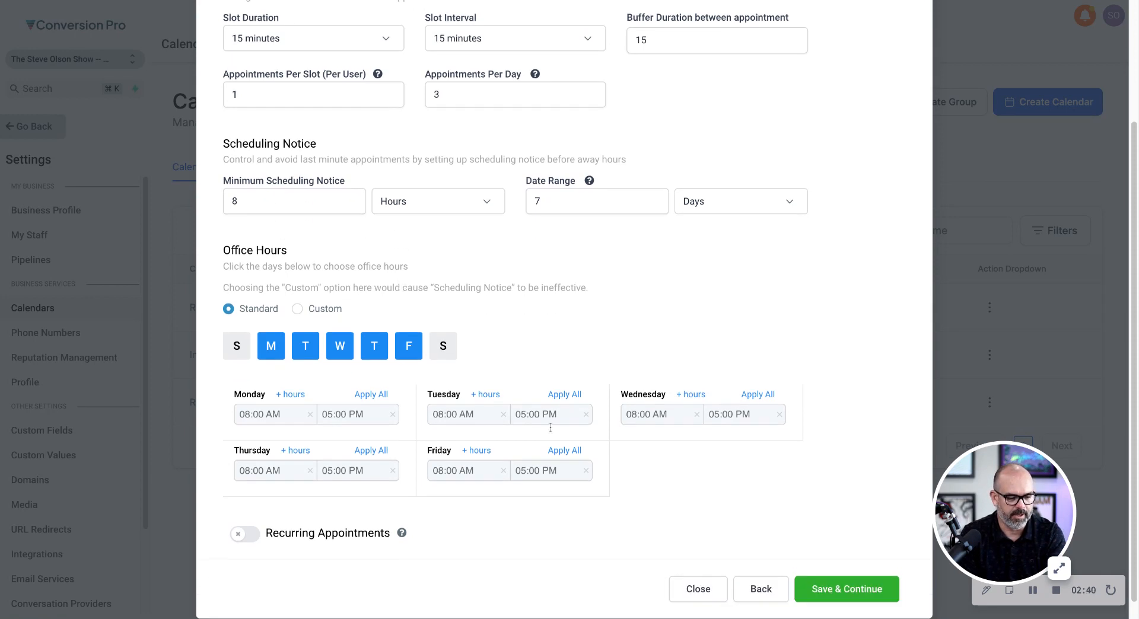
click(408, 346)
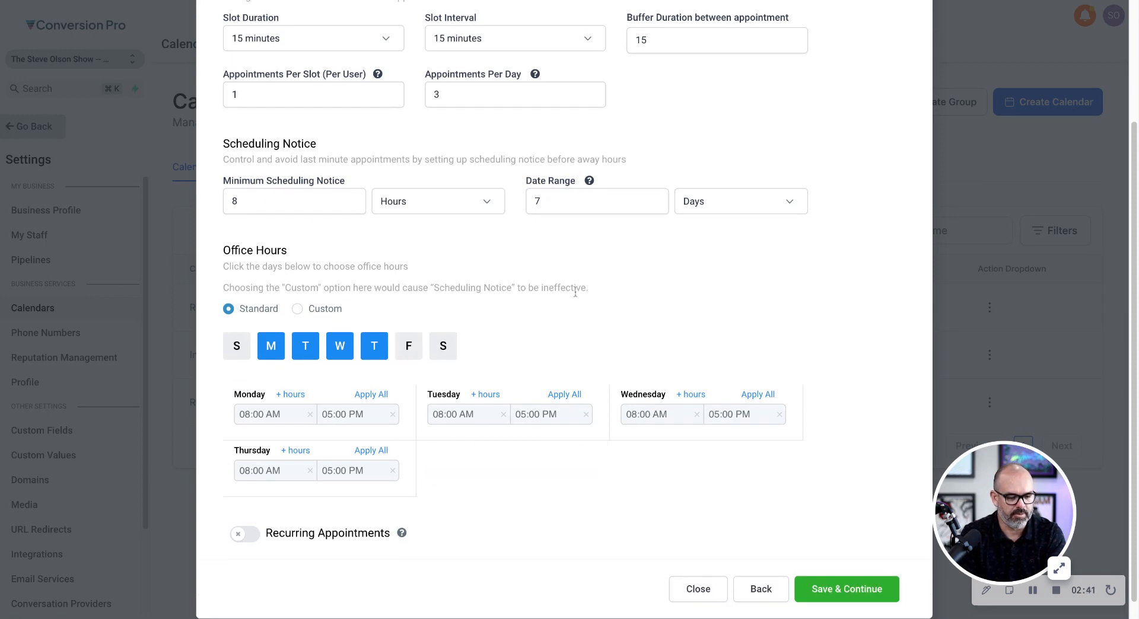
click(277, 414)
click(245, 492)
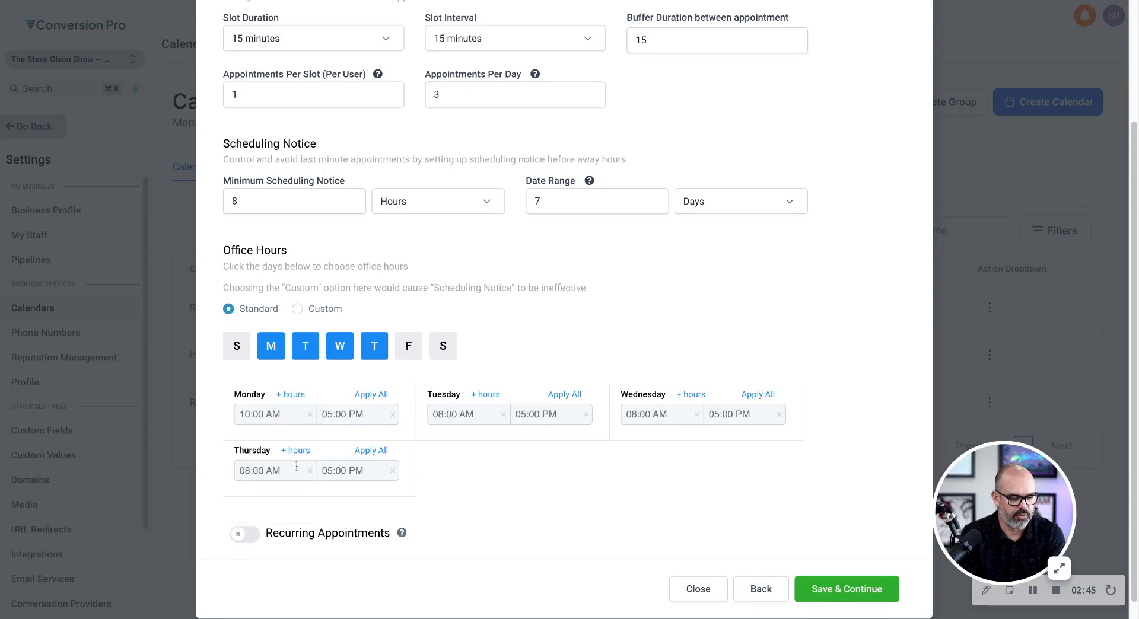
Set Monday's end time to 03:30 PM.
click(340, 416)
scroll(326, 492, up, 1)
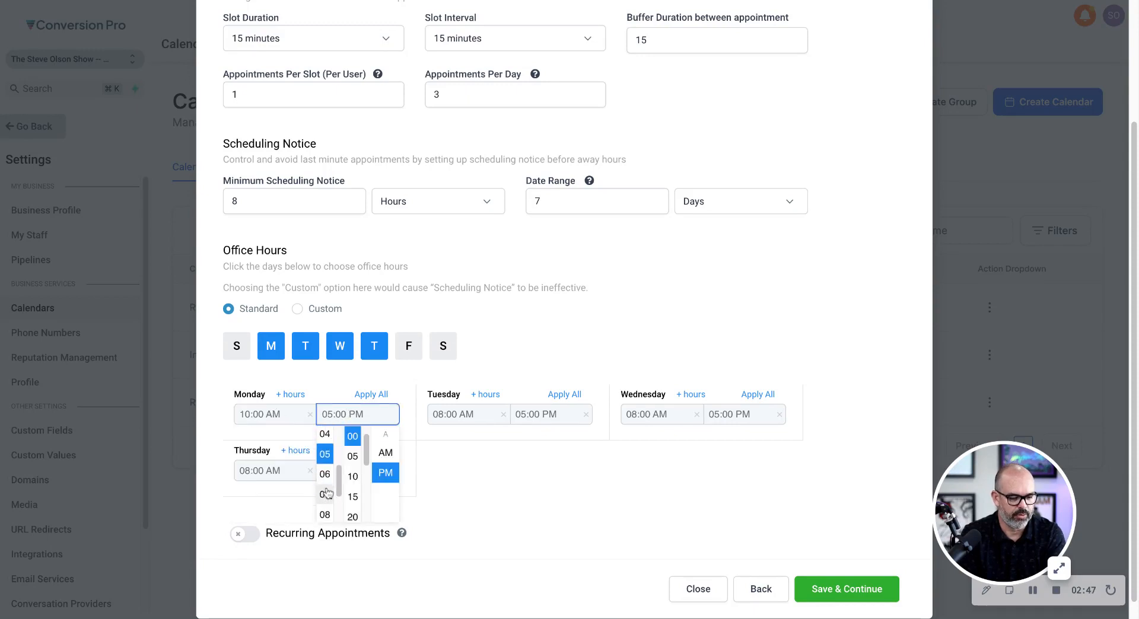
scroll(327, 492, up, 1)
click(326, 477)
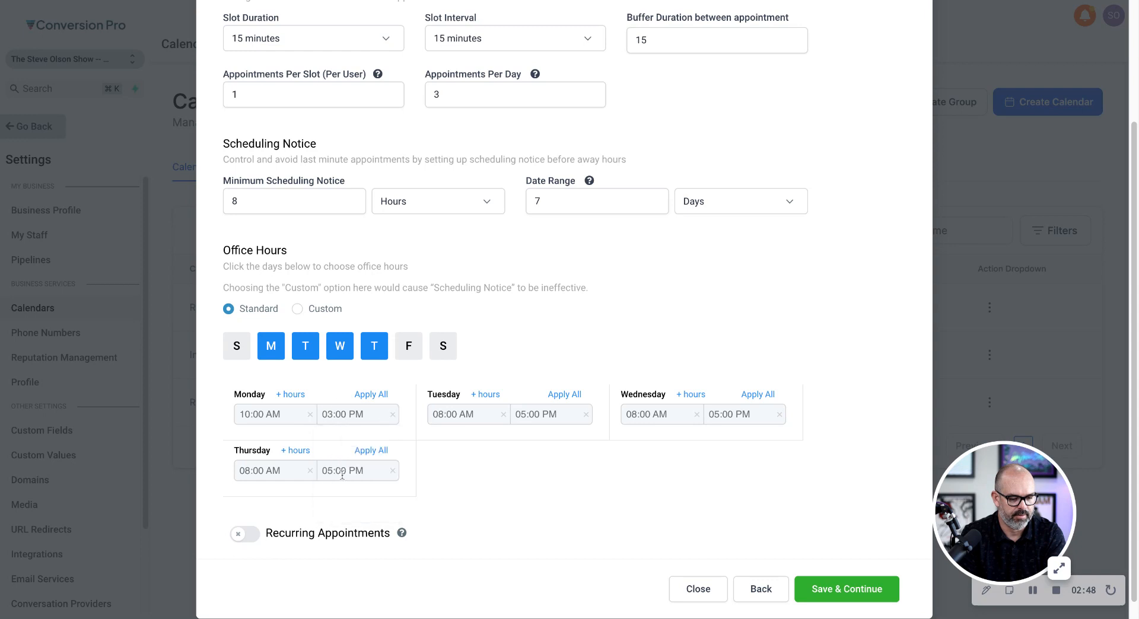
click(341, 419)
scroll(351, 492, down, 3)
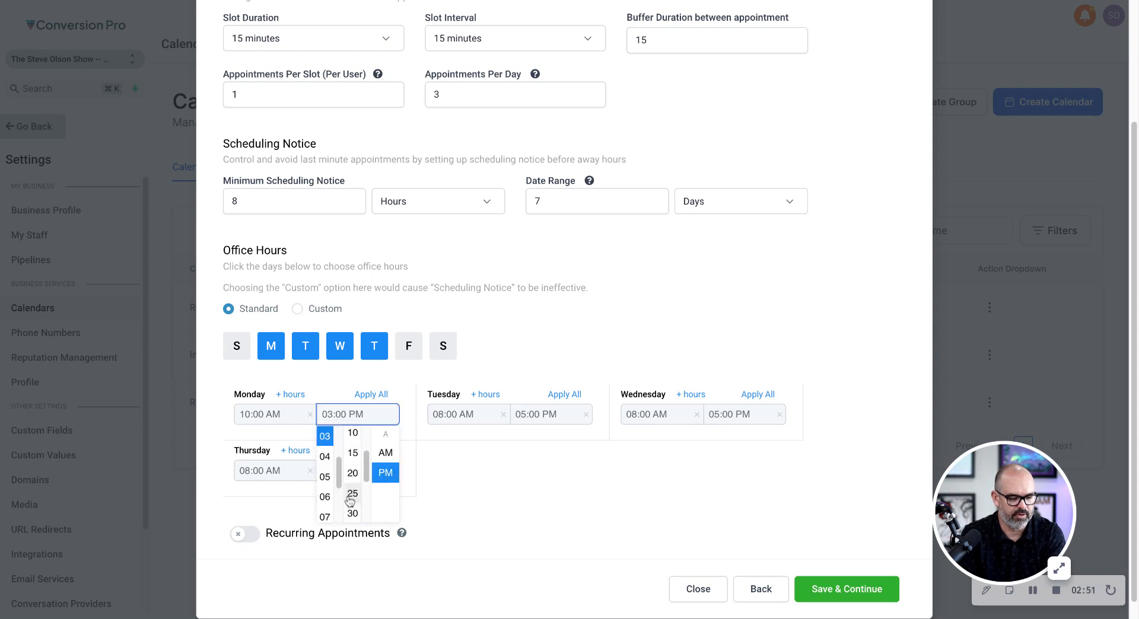
click(350, 503)
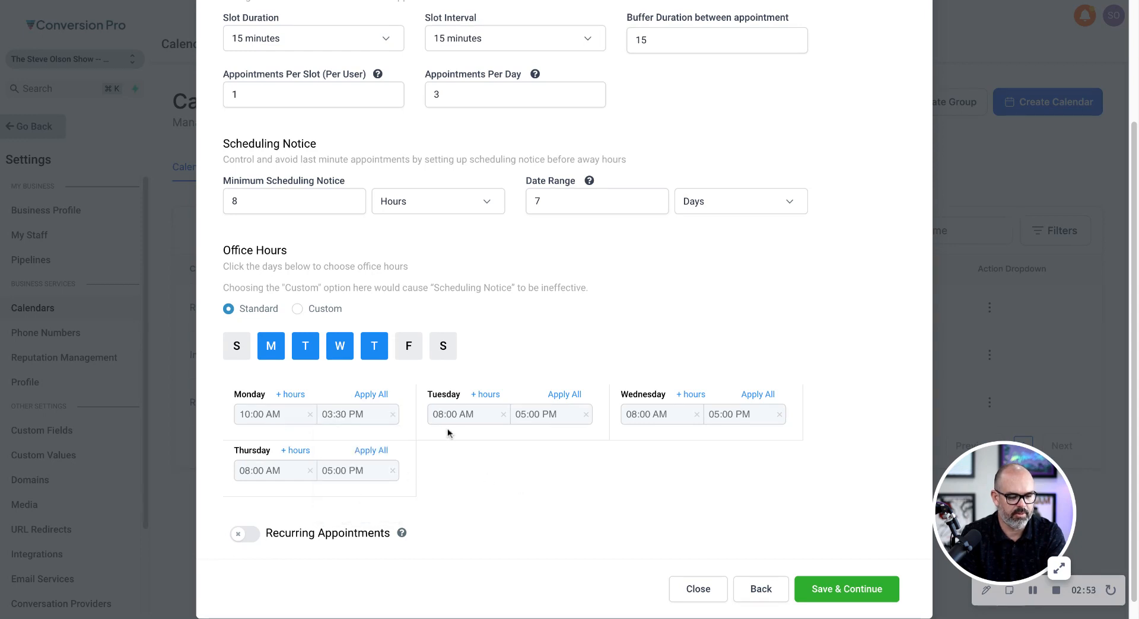
Apply Monday's hours to all the other office days and save the availability settings.
click(370, 395)
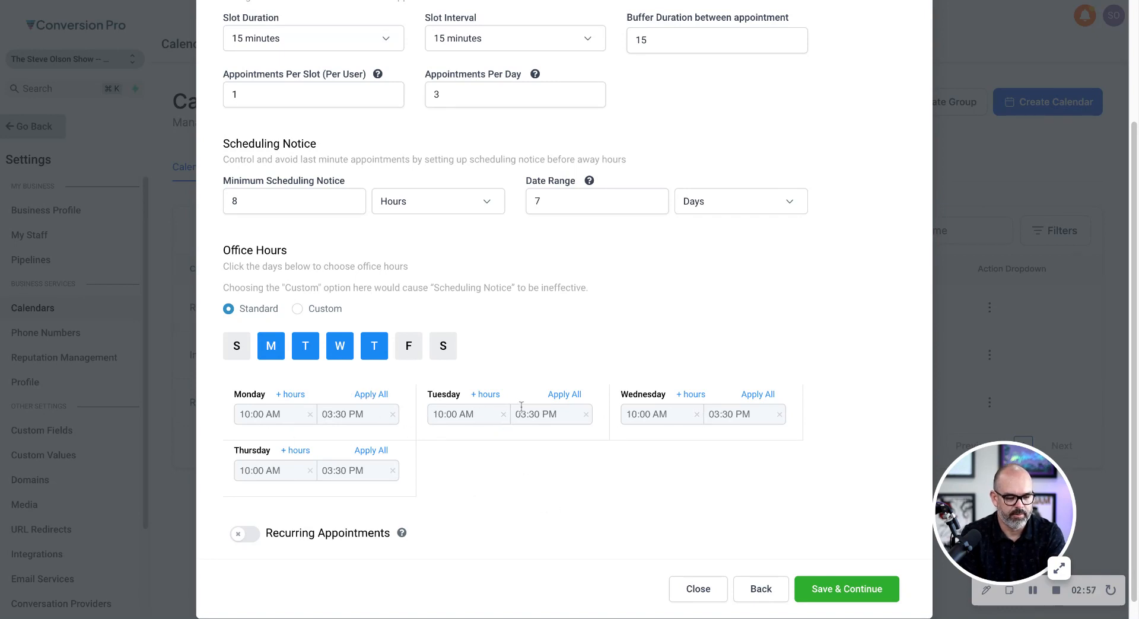
scroll(440, 484, down, 1)
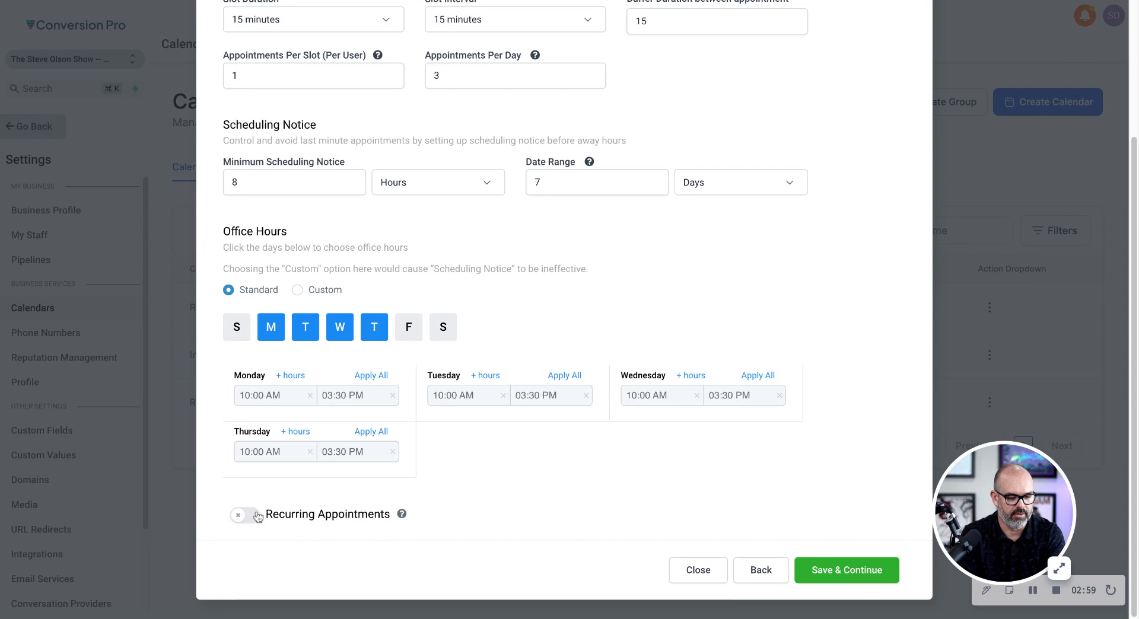
click(823, 573)
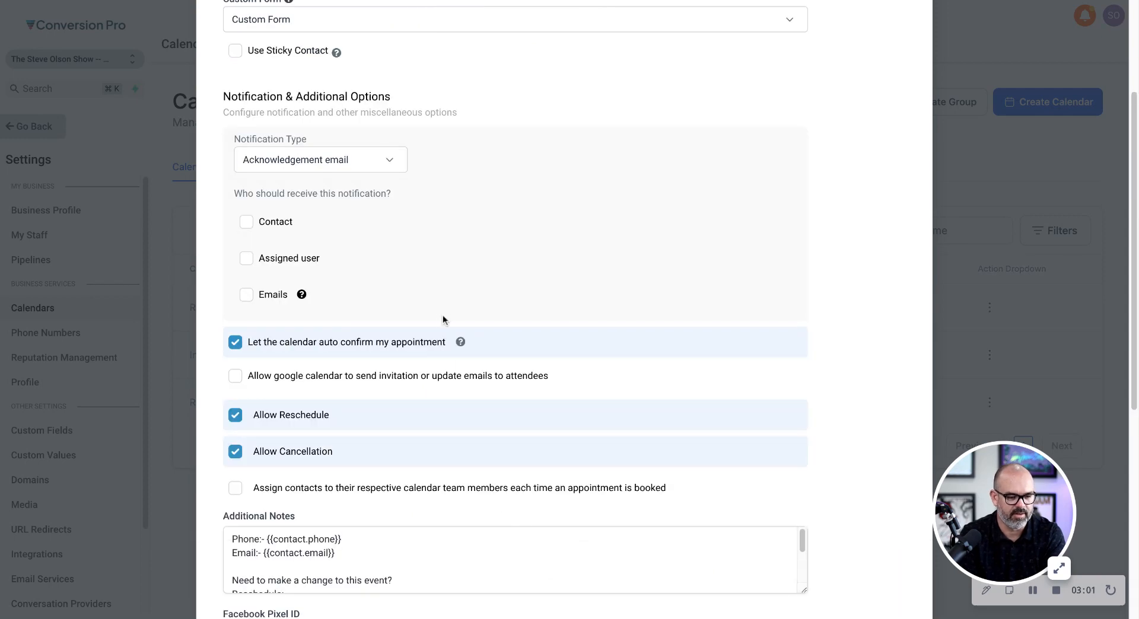
Review the custom forms that can be attached to the calendar without choosing one.
scroll(454, 207, up, 3)
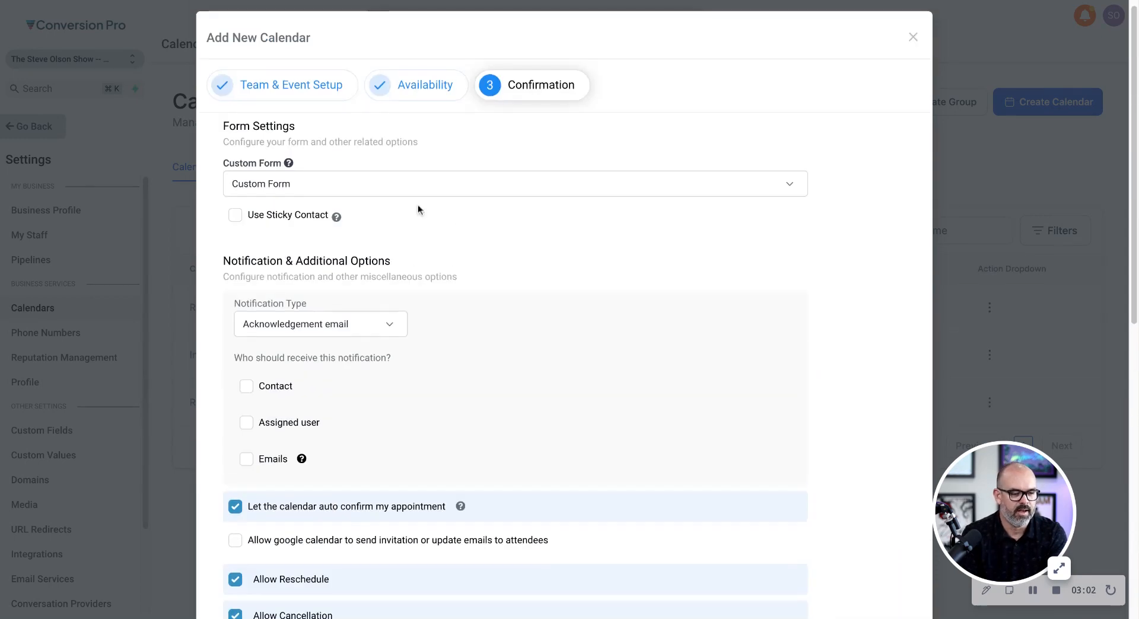
click(299, 185)
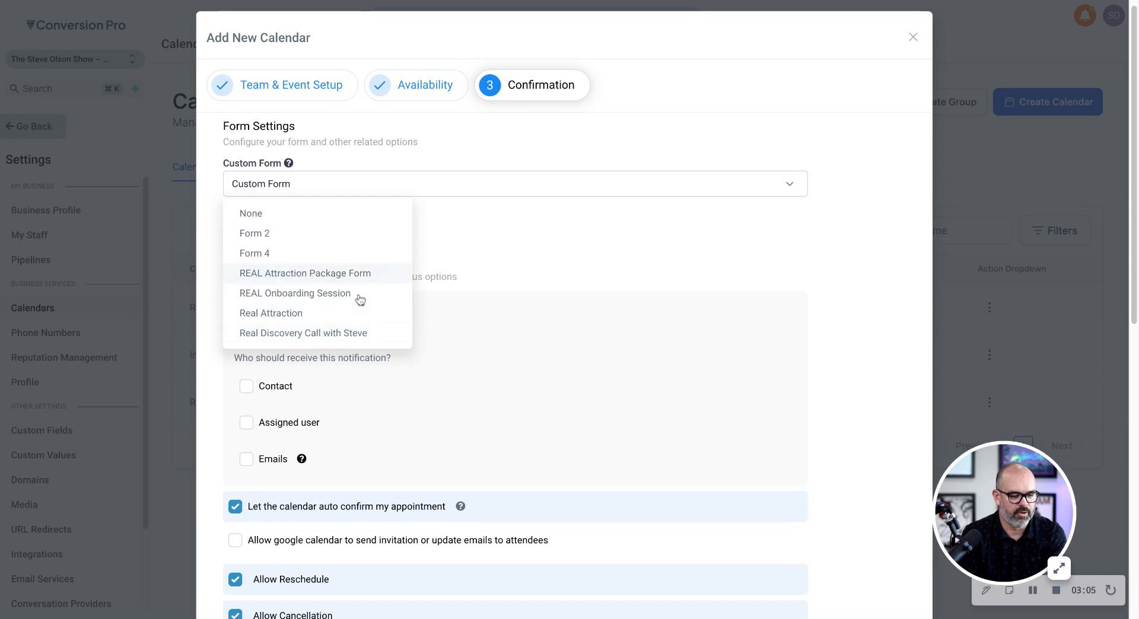
click(489, 233)
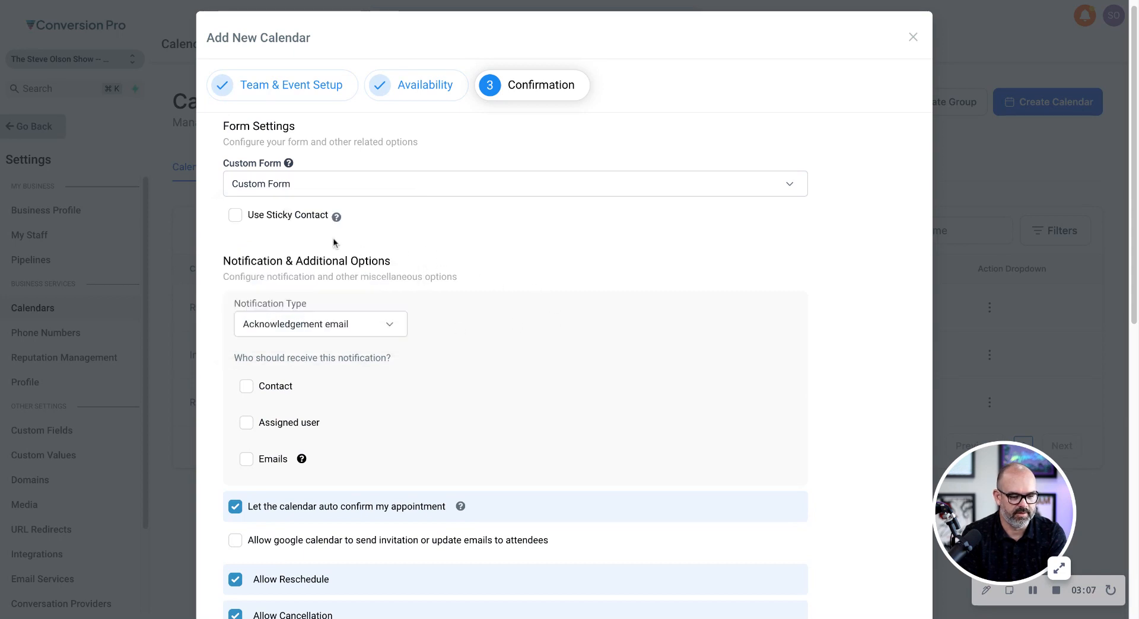
Send the acknowledgement email to the contact and the assigned user, and allow Google Calendar to send invitation or update emails to attendees.
scroll(514, 229, down, 1)
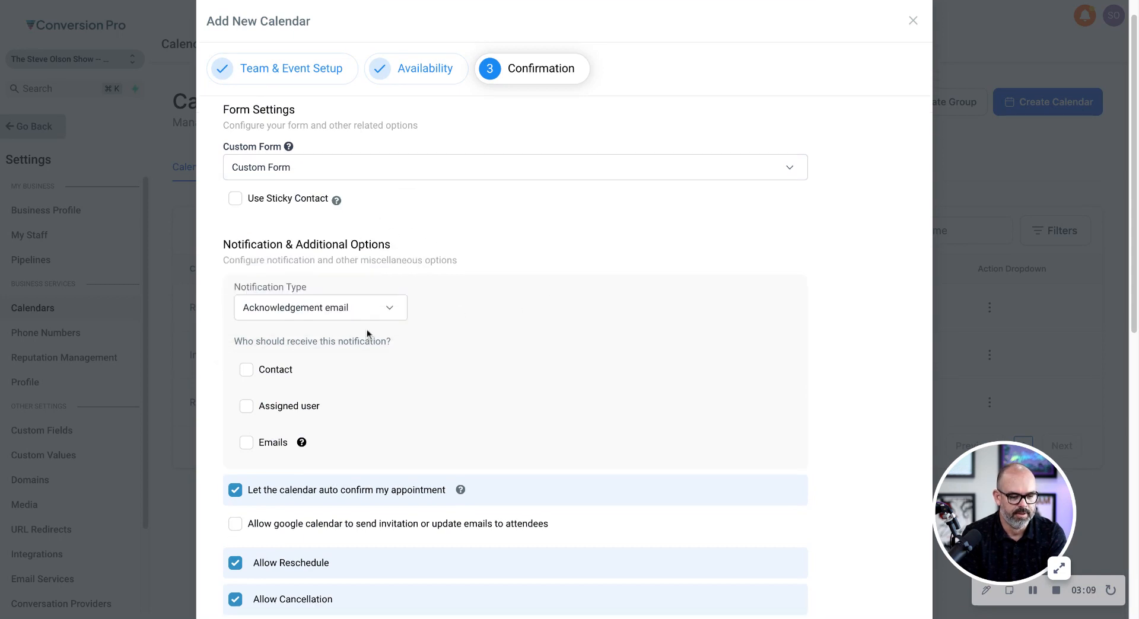
click(248, 371)
click(246, 406)
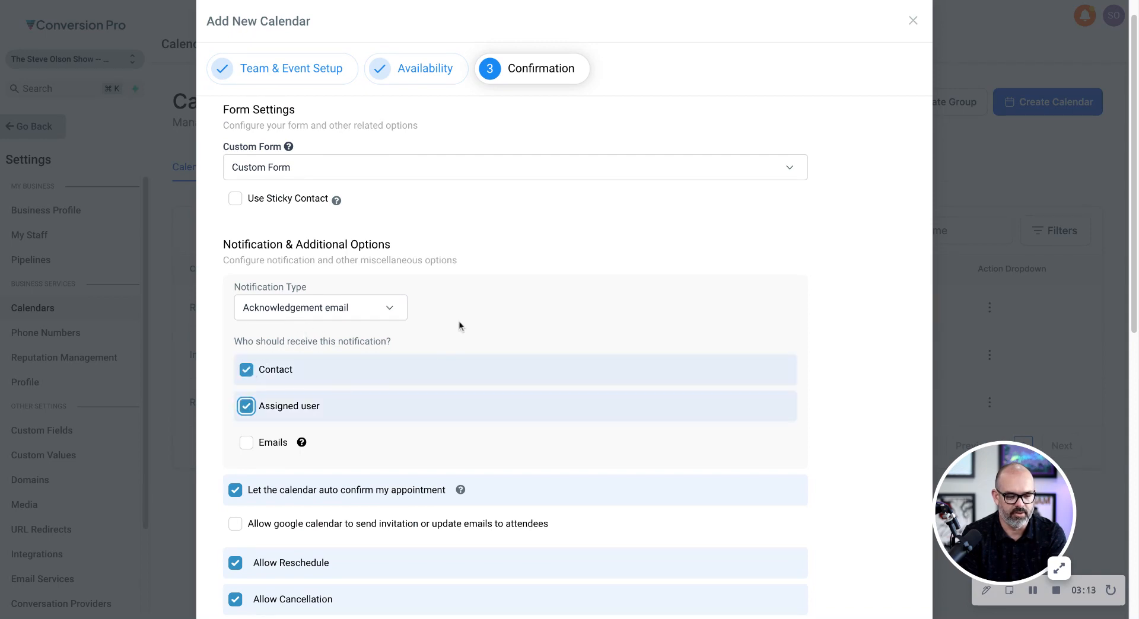
scroll(545, 208, down, 3)
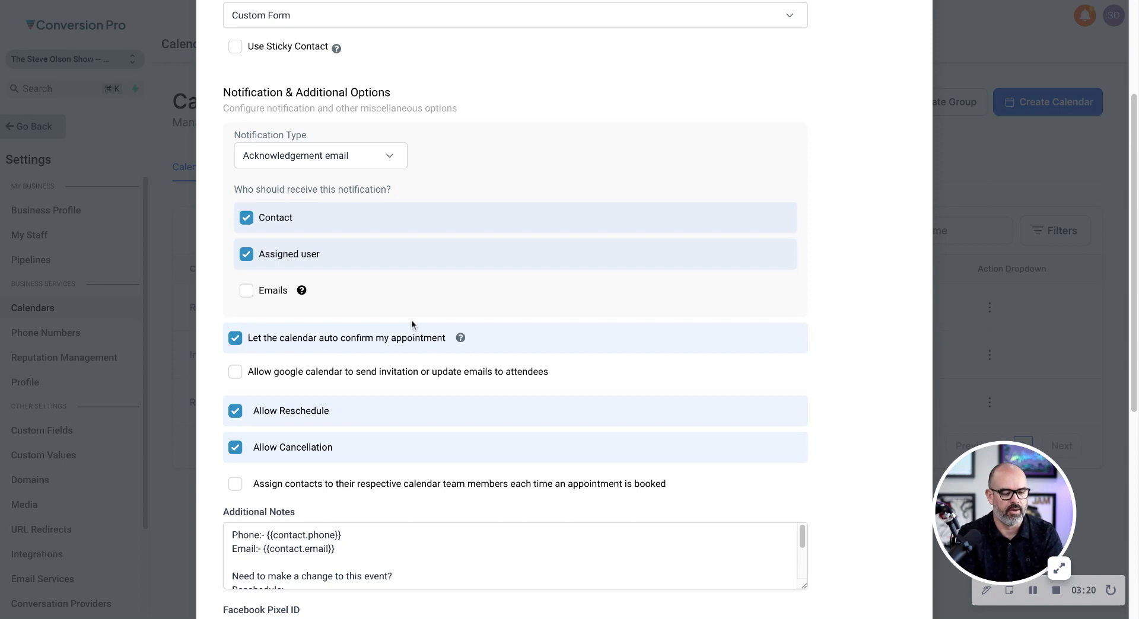
click(236, 373)
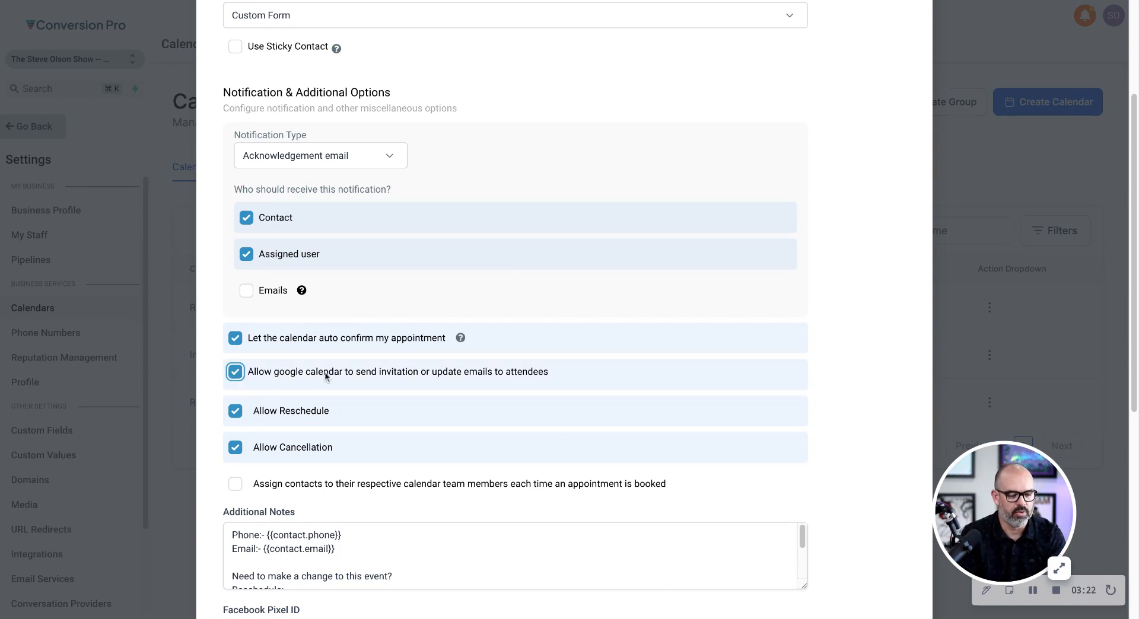
Turn Allow Reschedule and Allow Cancellation off and back on to compare the additional notes.
scroll(455, 291, down, 1)
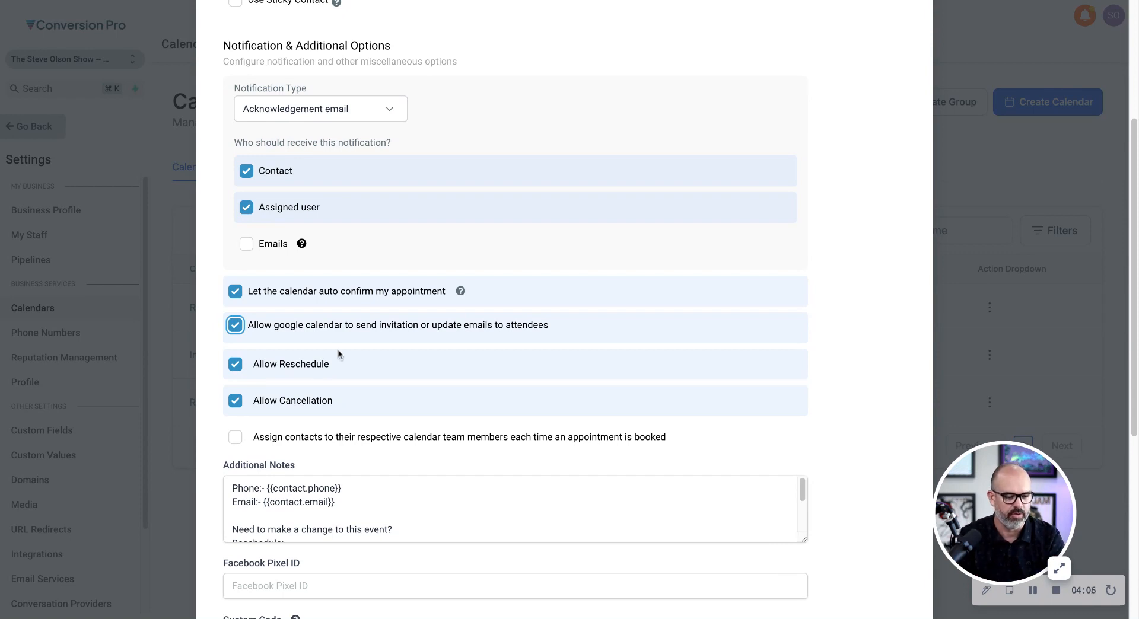
click(236, 364)
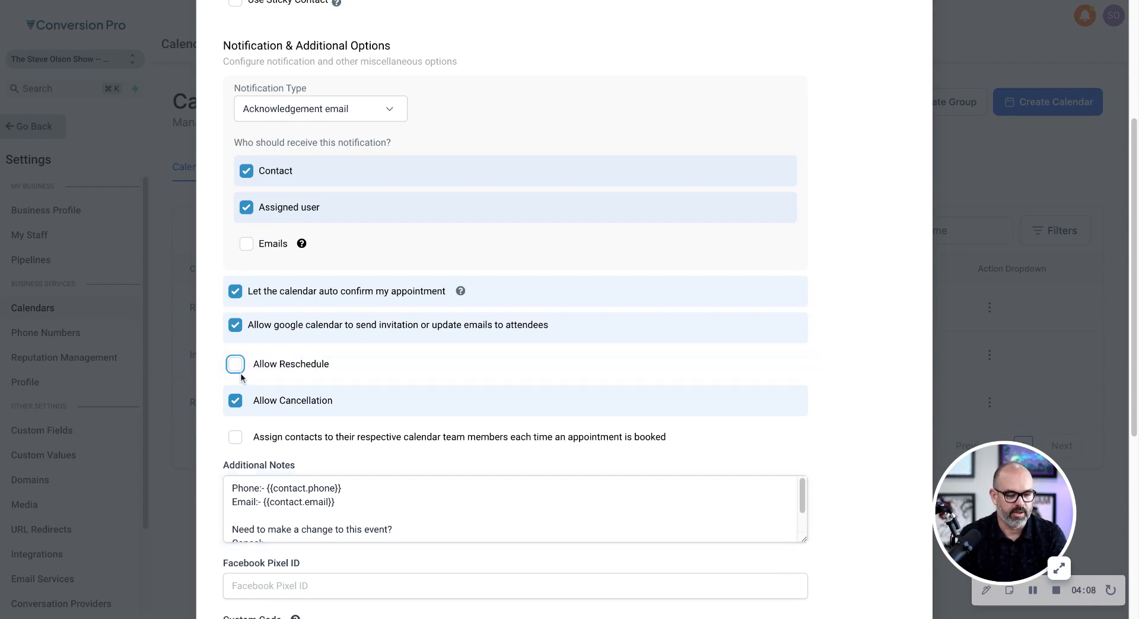
click(235, 401)
click(306, 498)
scroll(303, 502, down, 1)
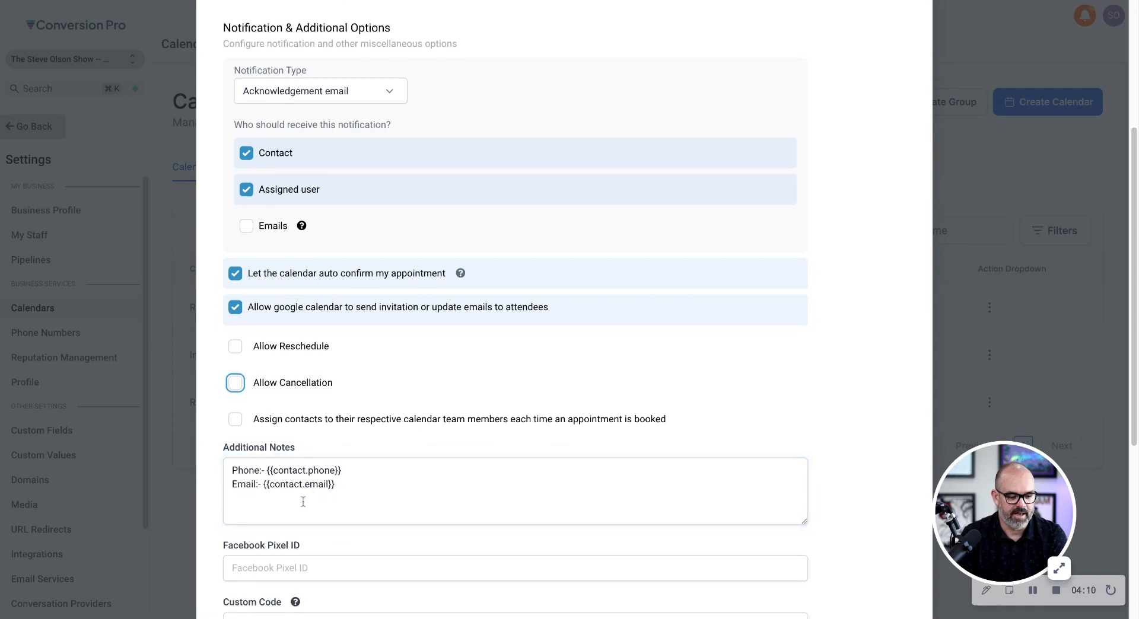
click(235, 347)
click(236, 382)
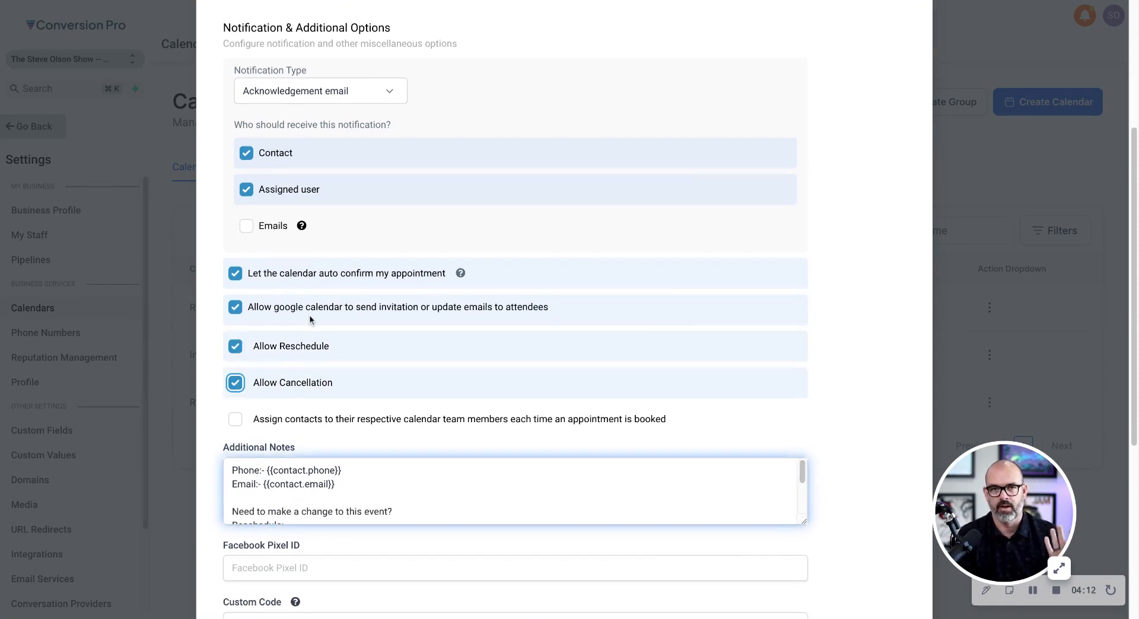
Replace the custom thank-you message with one beginning "{SUCCESS} We will confirm via" and complete the calendar.
scroll(368, 350, down, 1)
scroll(369, 350, down, 5)
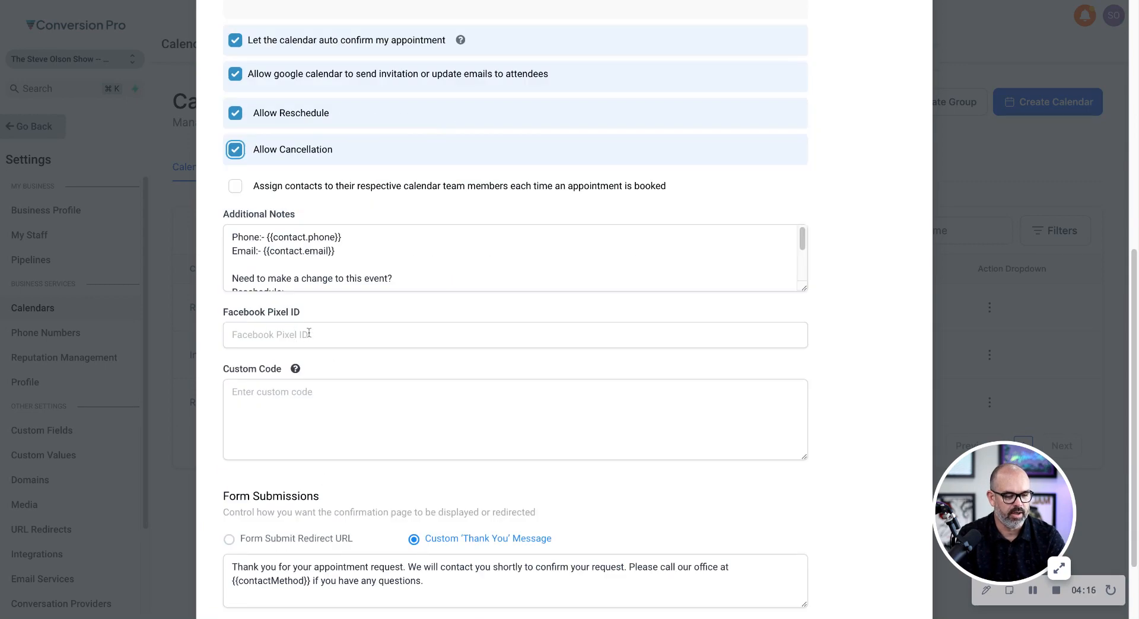
scroll(334, 336, down, 2)
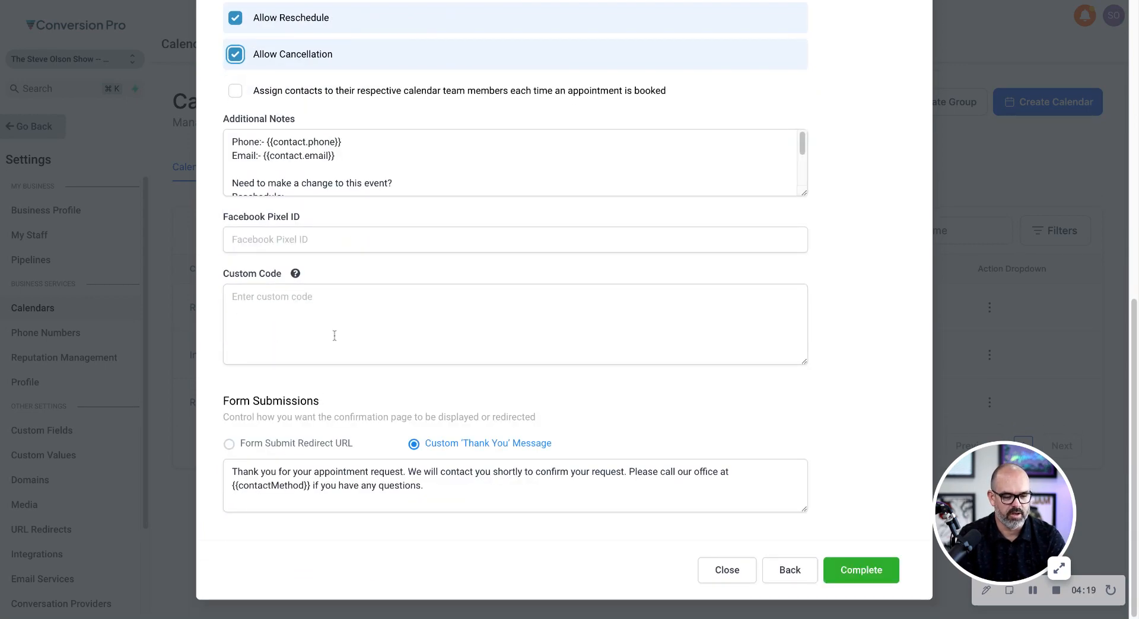
triple_click(434, 486)
key(BackSpace)
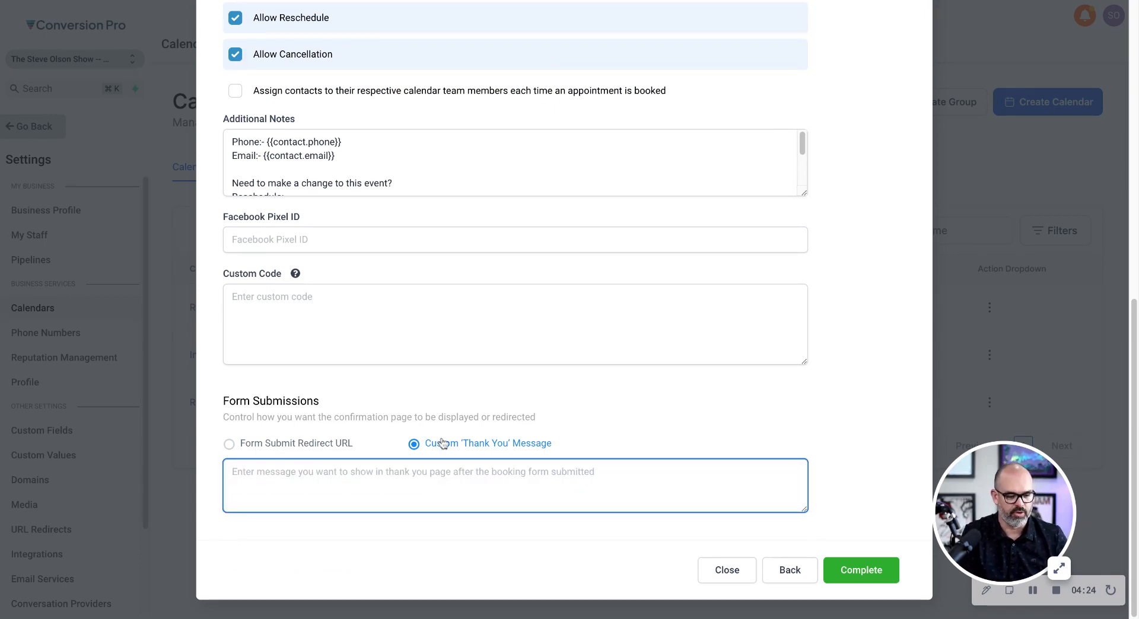
text({)
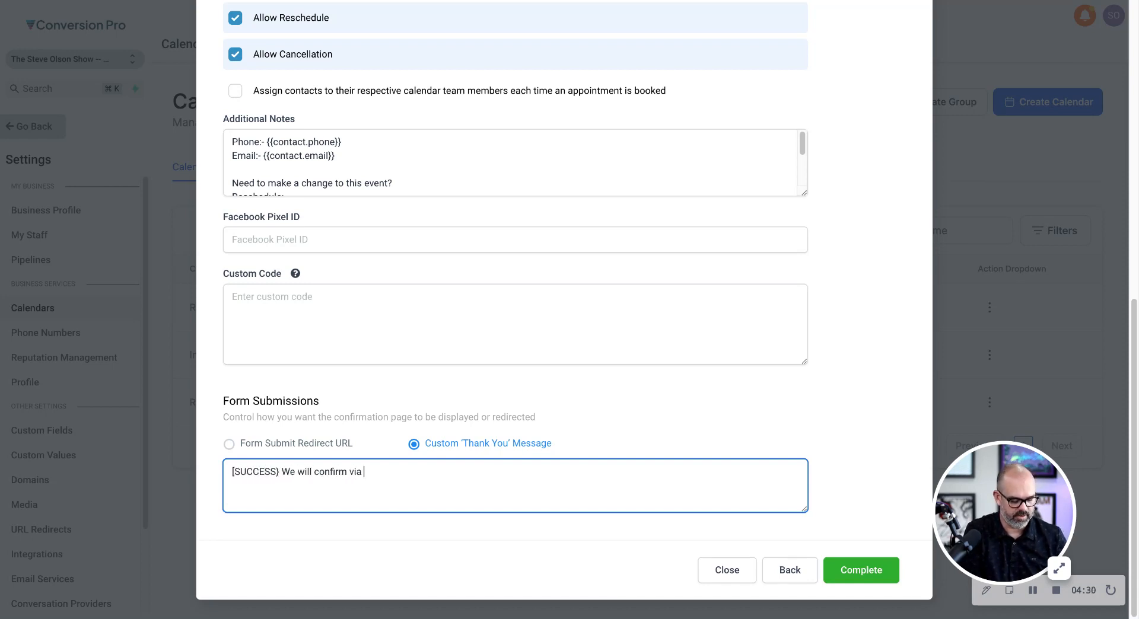
click(844, 583)
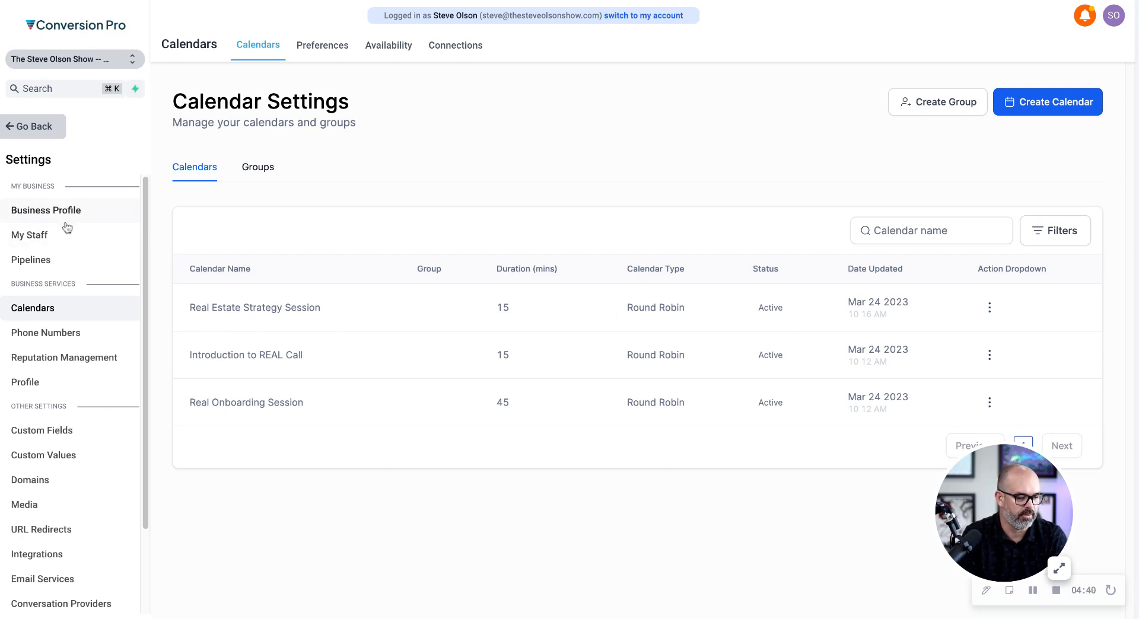
Leave the settings and open the Sites section.
click(36, 135)
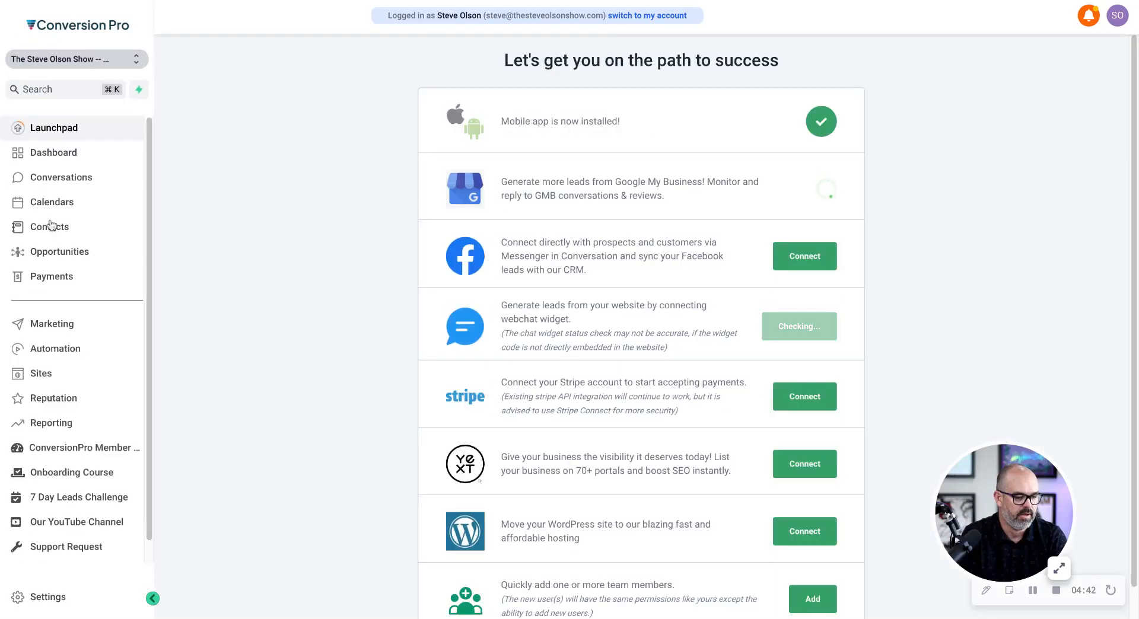
click(37, 373)
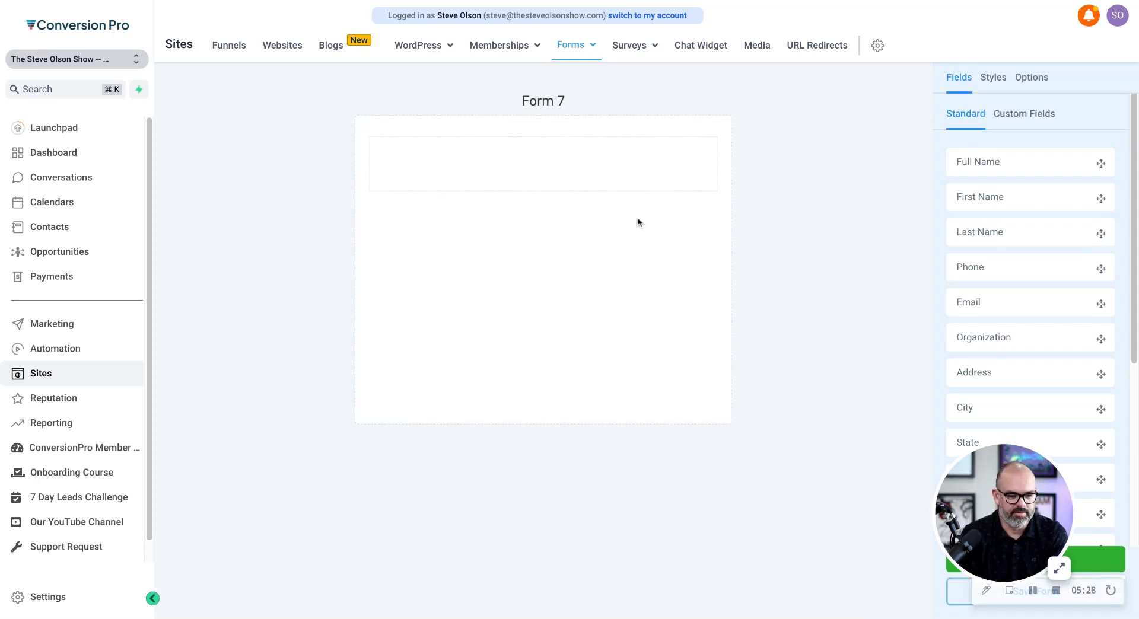
Add the First Name, Last Name, Email and Phone fields and the custom field Real Discovery Needs to the new form.
drag(984, 198, 623, 169)
drag(984, 233, 640, 228)
drag(543, 205, 543, 208)
drag(973, 269, 542, 274)
drag(982, 310, 592, 326)
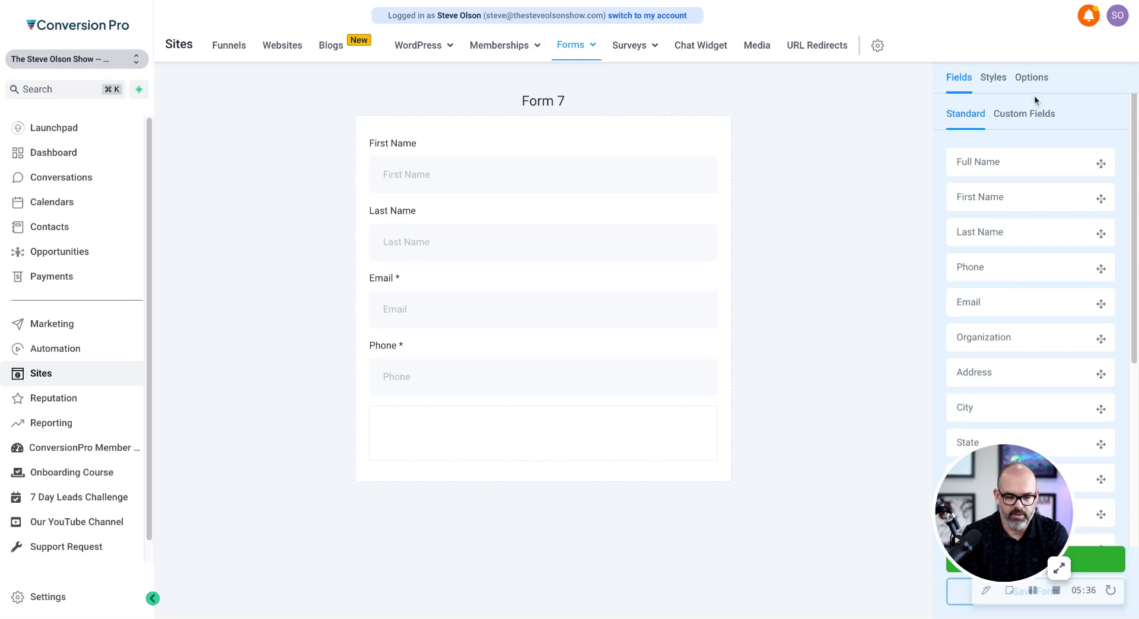
click(1032, 117)
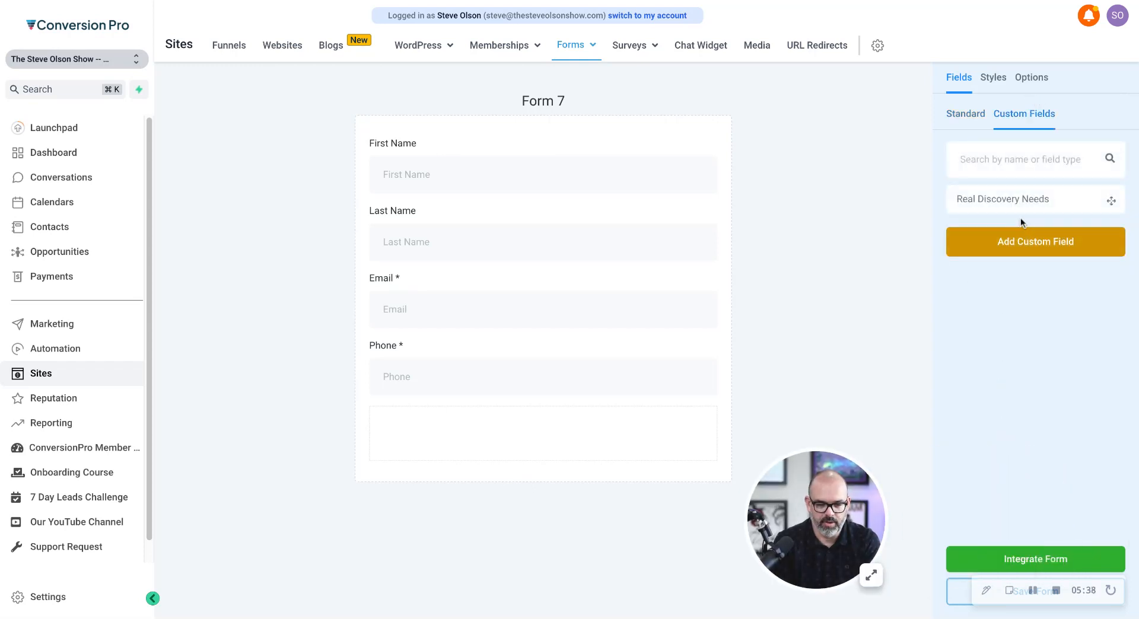
drag(1017, 201, 485, 415)
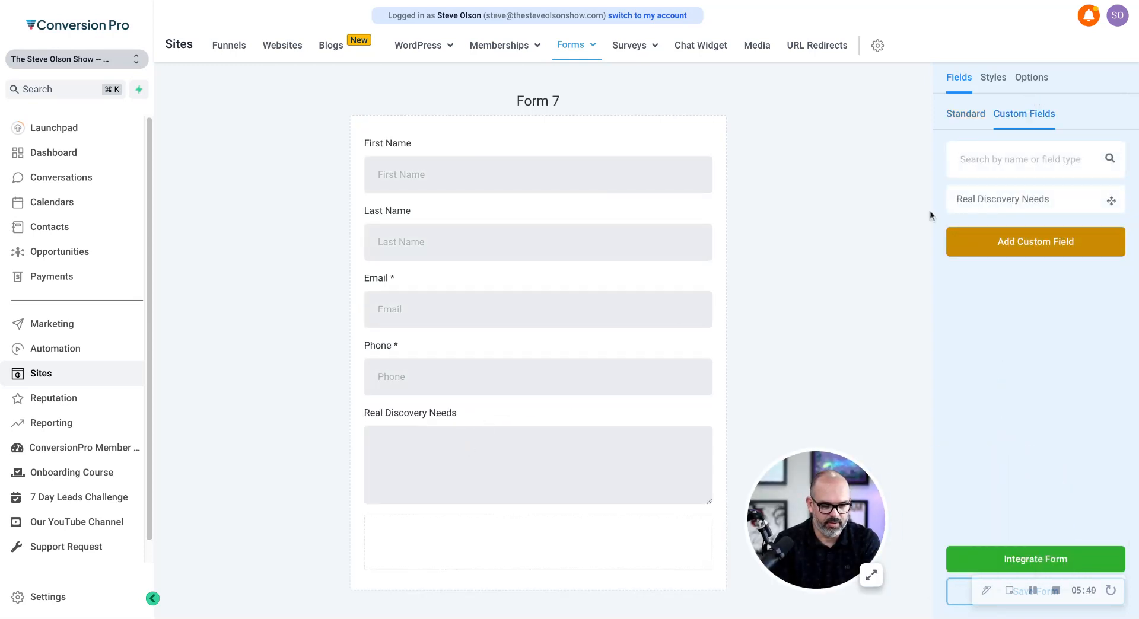
Retitle the form's Real Discovery Needs field "What do I need to know about your business before we meet?" and save the form.
click(473, 423)
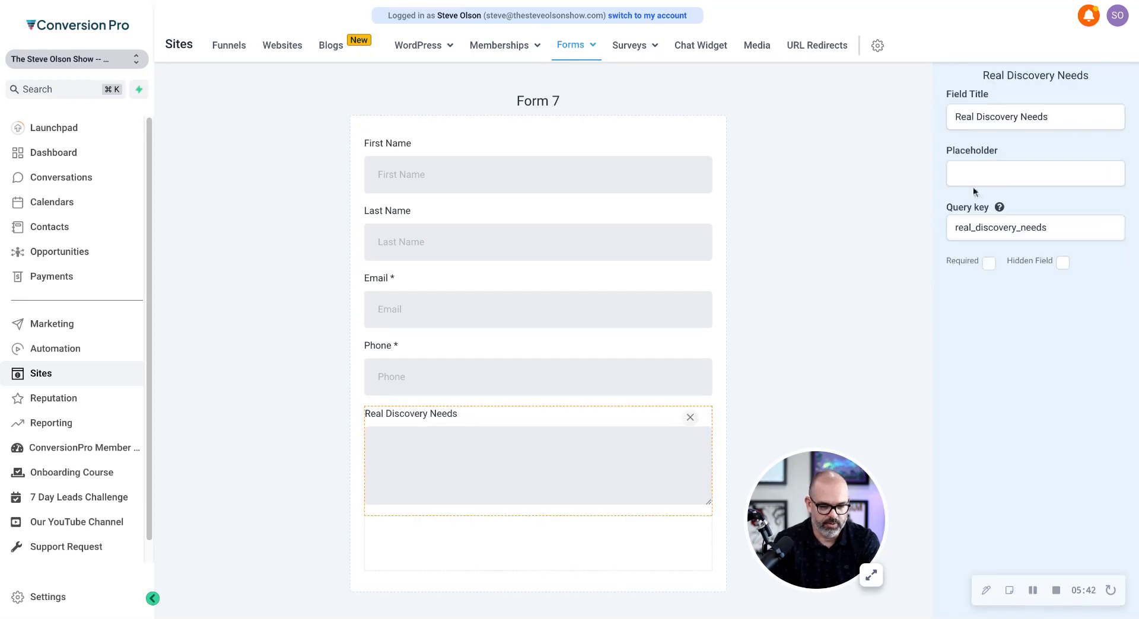
triple_click(1008, 117)
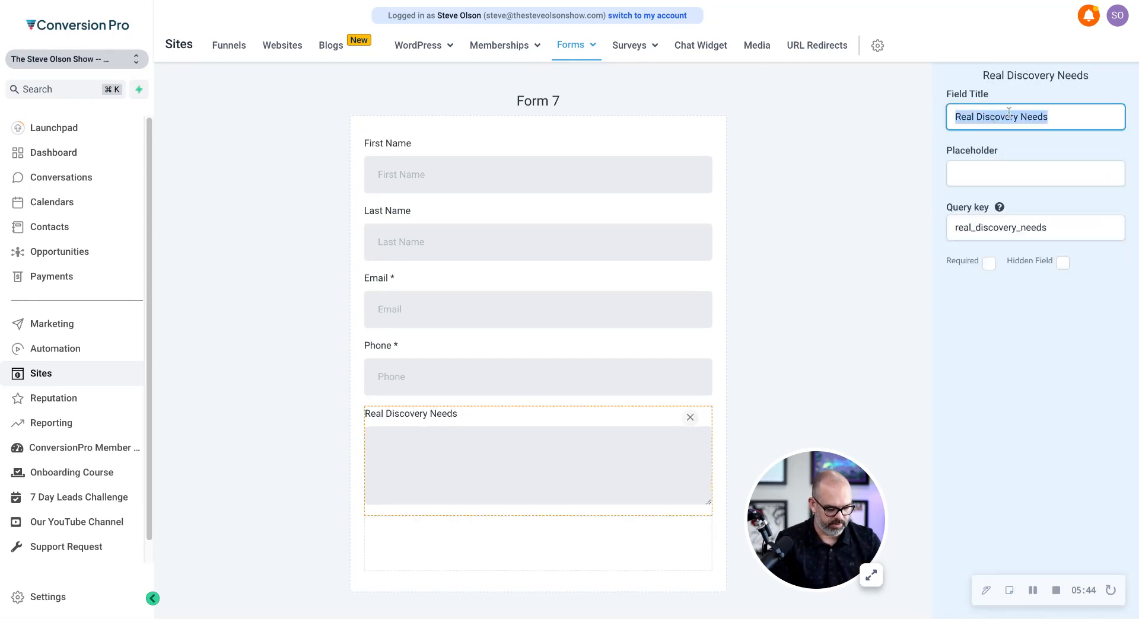
text(WHat do I need)
key(ctrl+a)
key(BackSpace)
text(What do I need to know about your busienss)
key(BackSpace)
key(BackSpace)
key(BackSpace)
key(BackSpace)
key(BackSpace)
text(iness before we meet?)
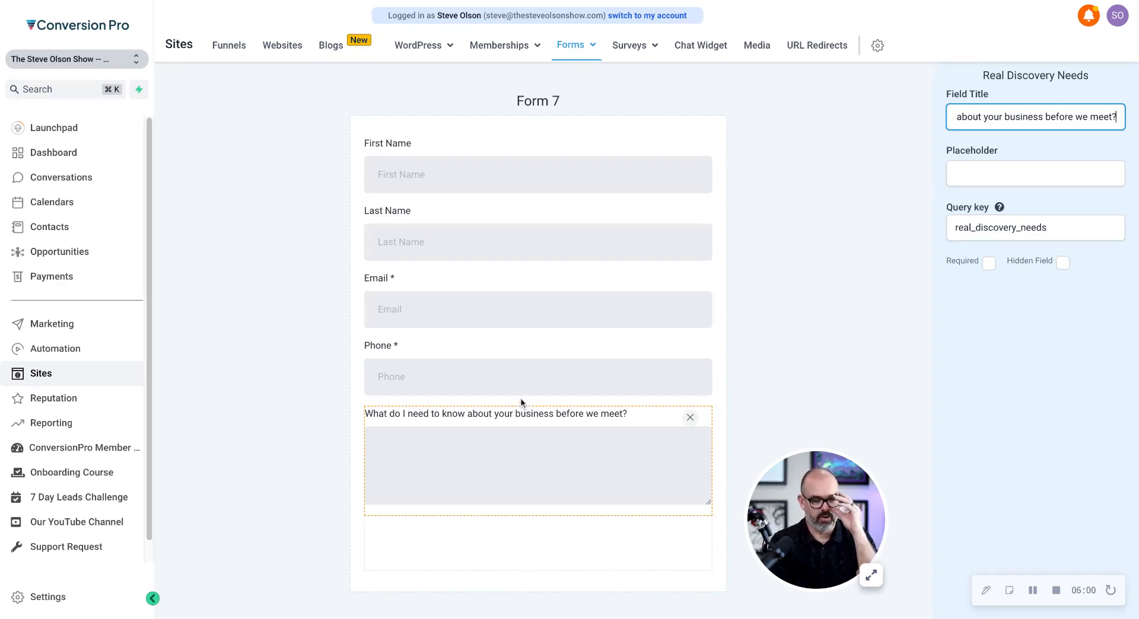
drag(837, 519, 1000, 408)
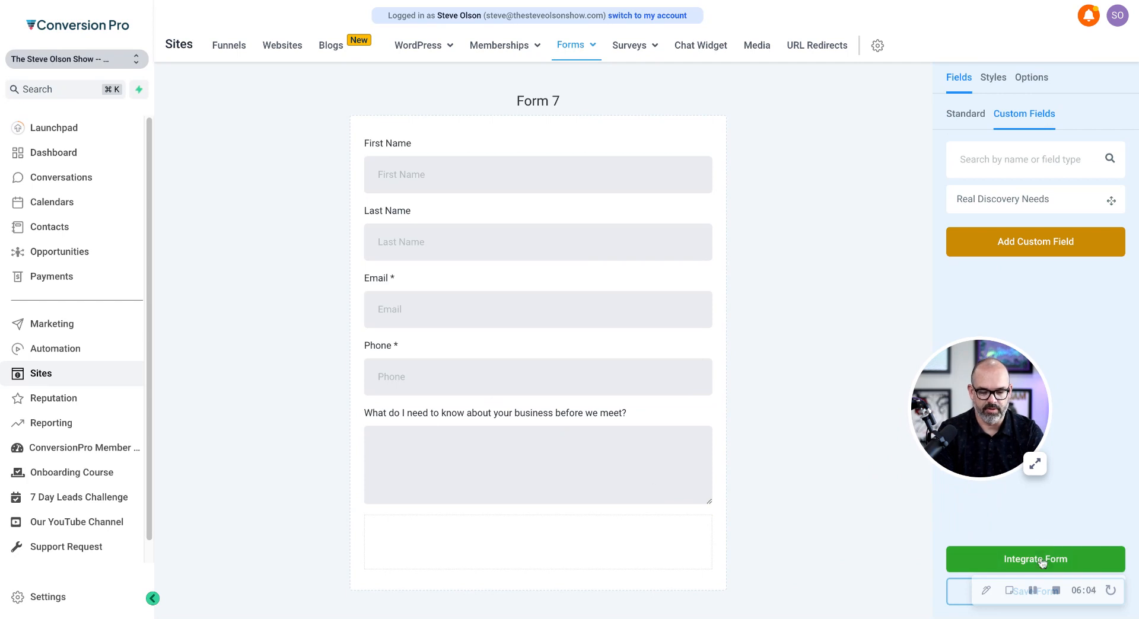
click(956, 590)
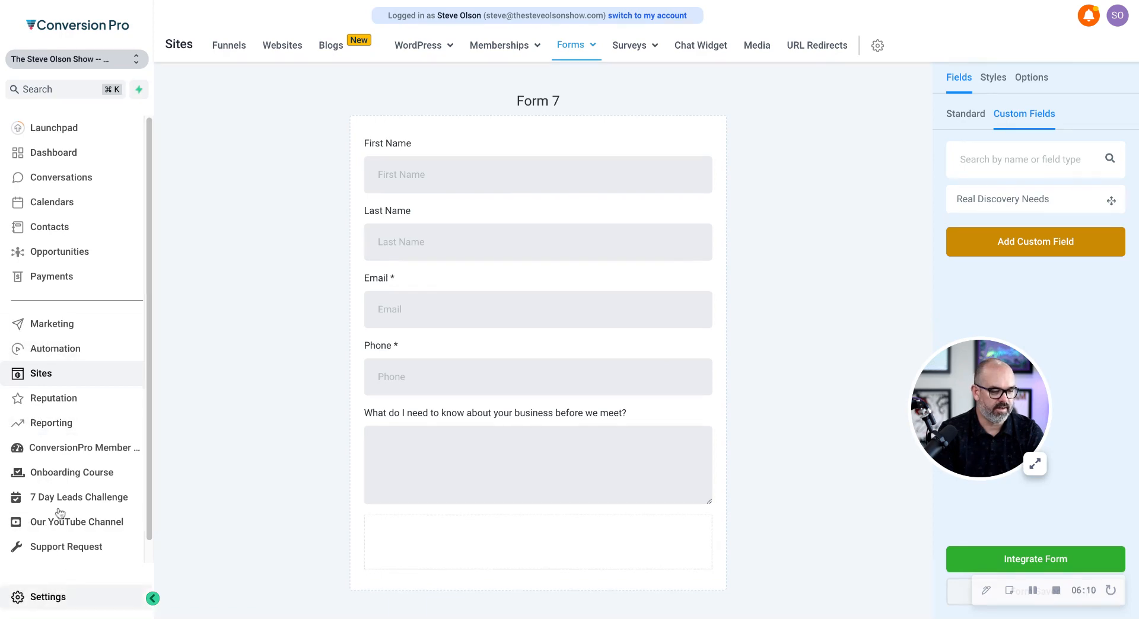
click(49, 597)
click(89, 304)
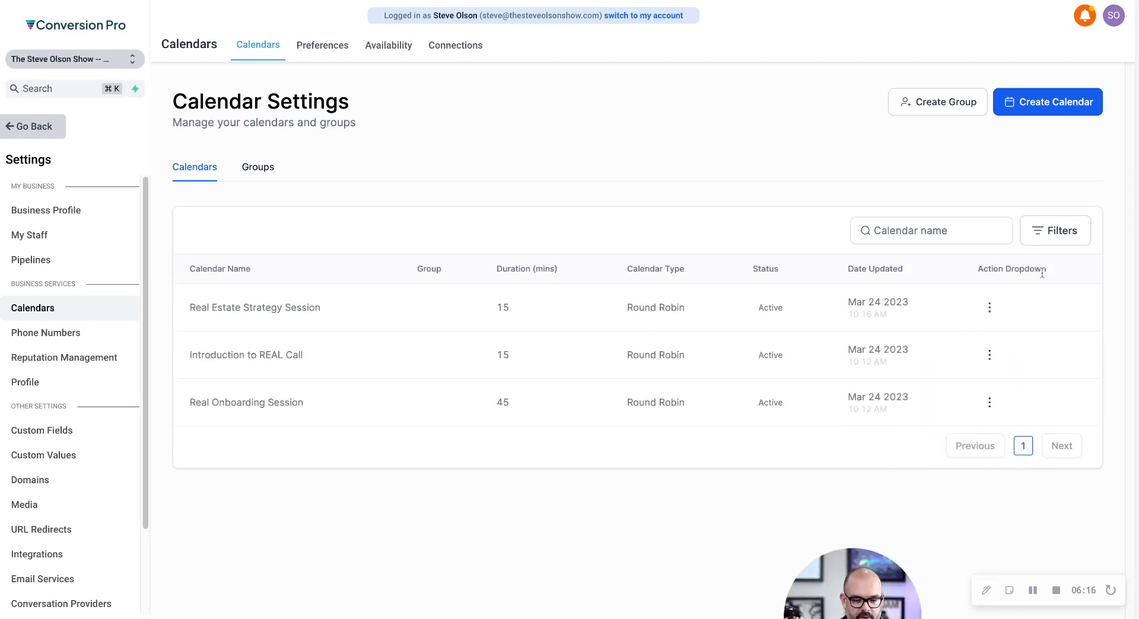
click(988, 308)
click(961, 338)
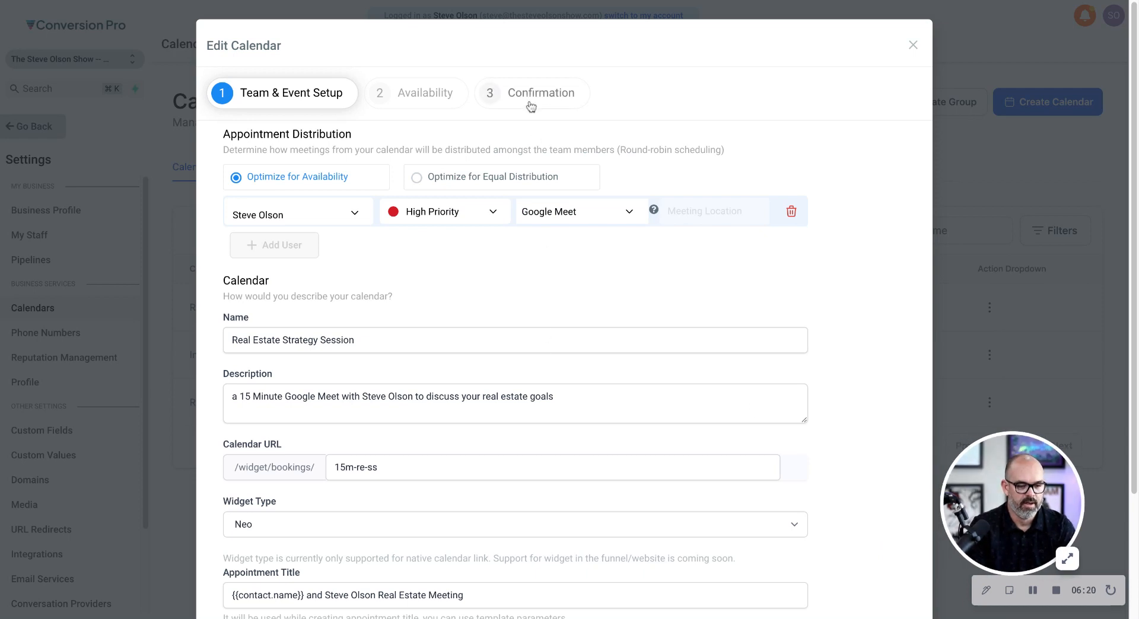
click(531, 107)
click(308, 192)
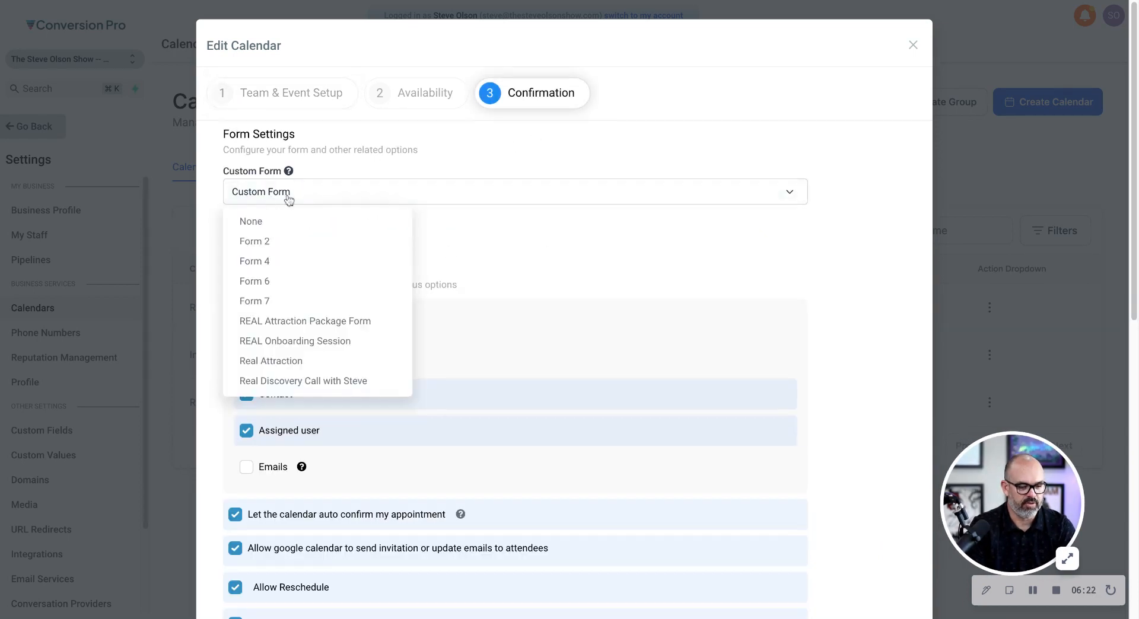
click(504, 239)
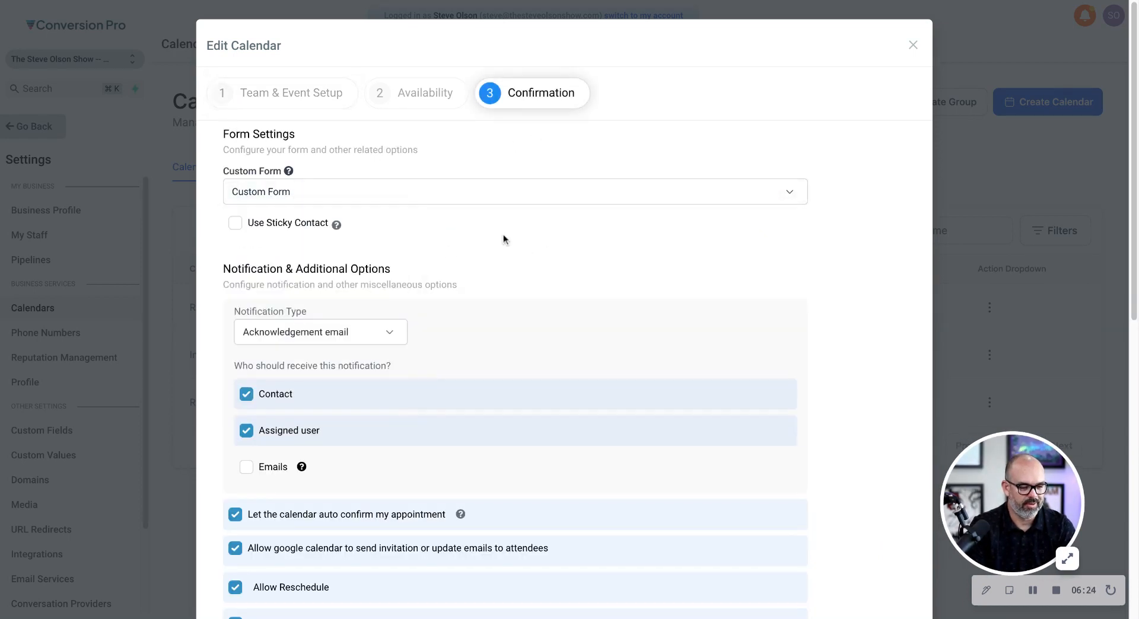
click(913, 45)
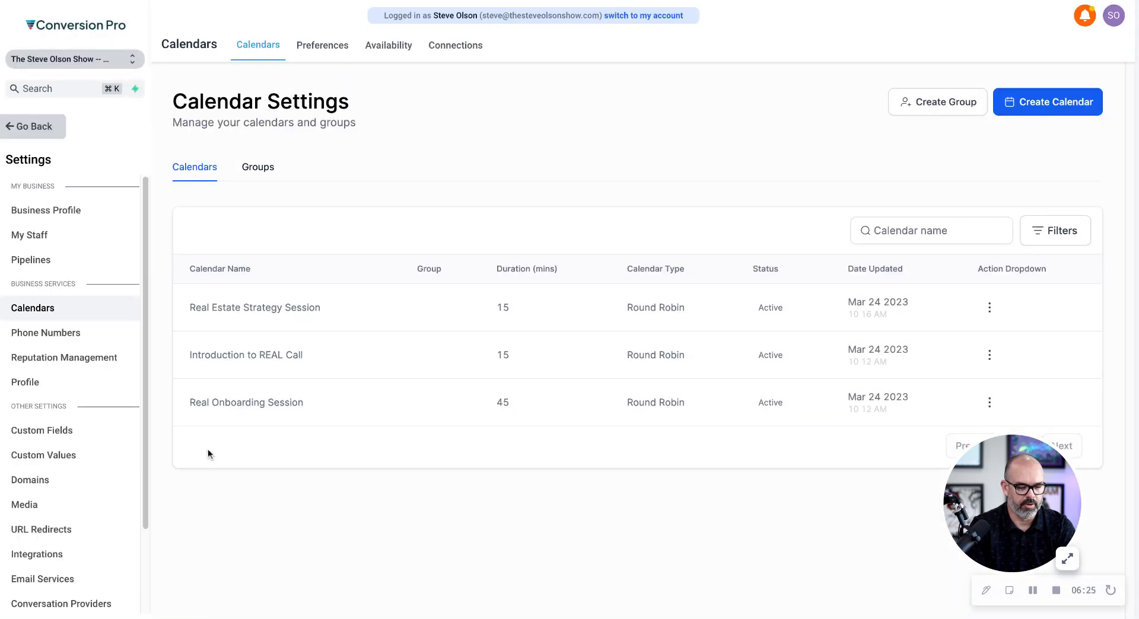
click(30, 128)
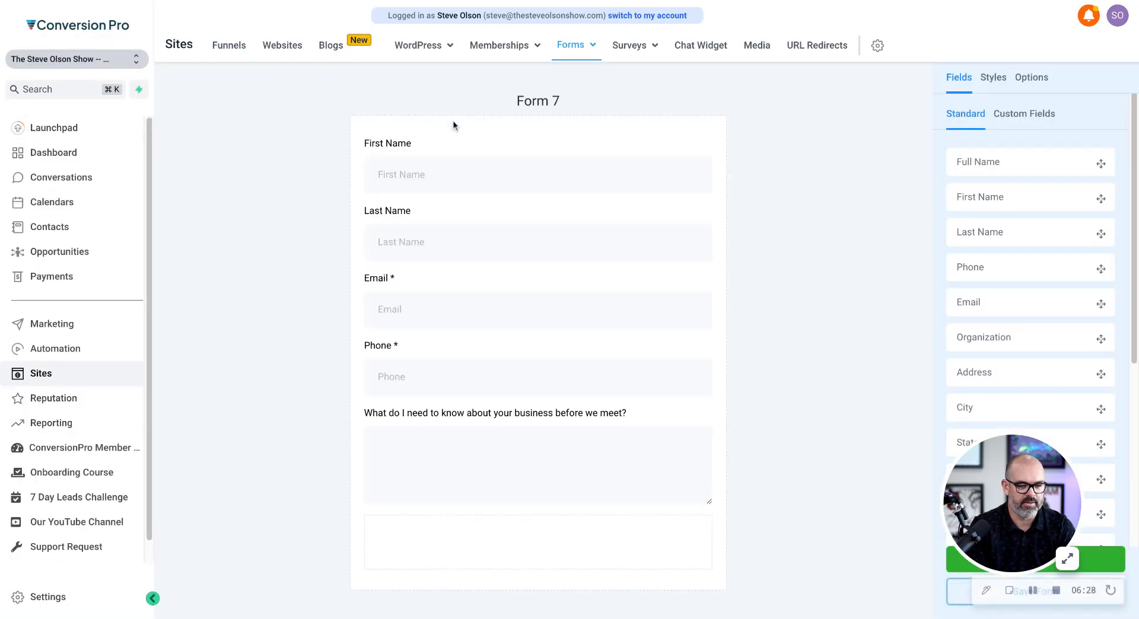
Rename the form as Strategy Session and save it.
click(1027, 77)
click(994, 148)
triple_click(993, 145)
text(Strategy Session)
key(Tab)
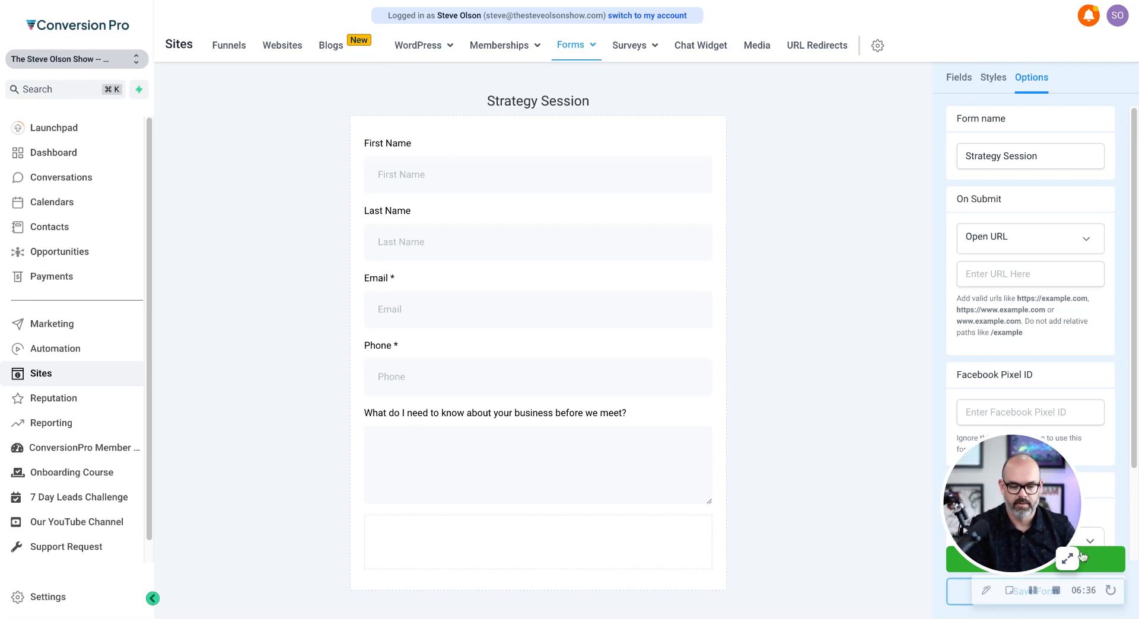
click(960, 594)
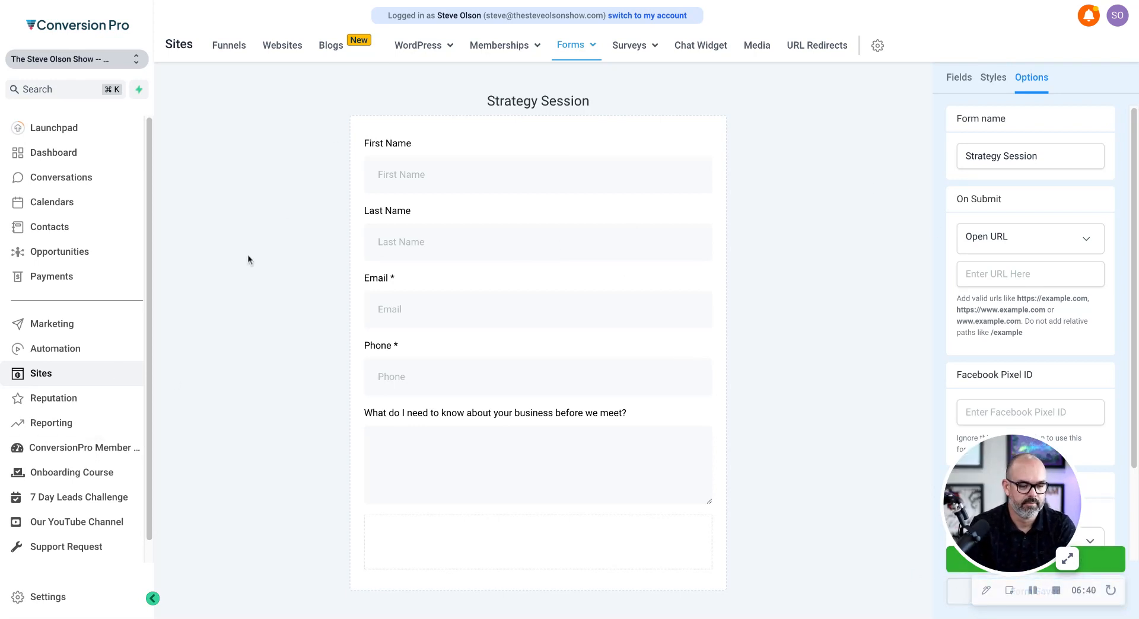
Edit the Real Estate Strategy Session calendar to use Strategy Session as its custom form, and complete the changes.
click(48, 597)
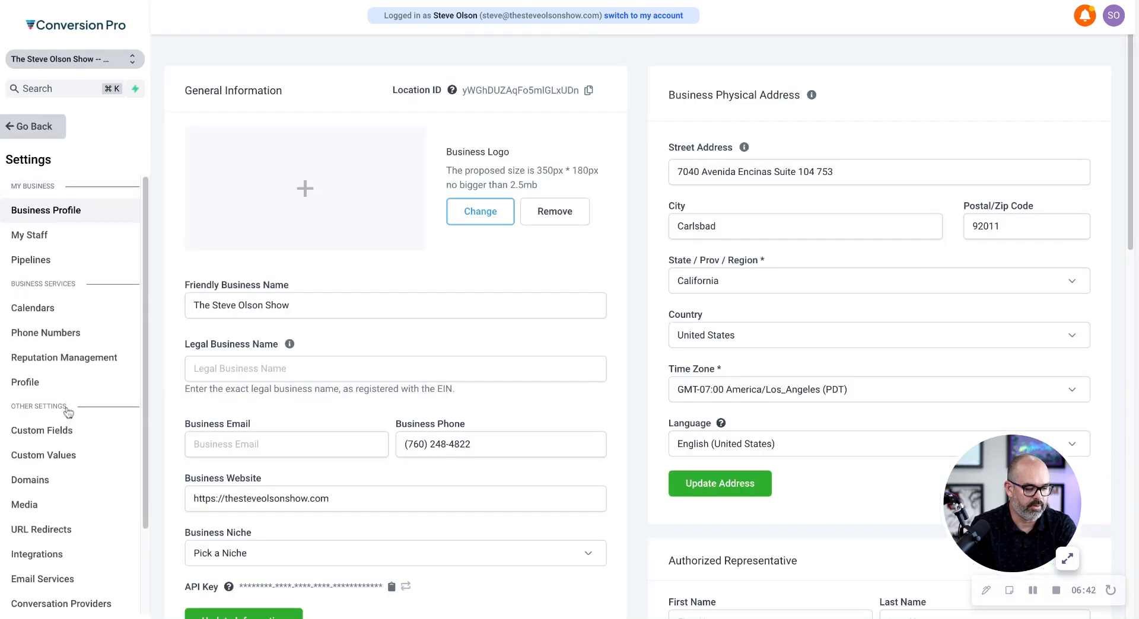
click(52, 309)
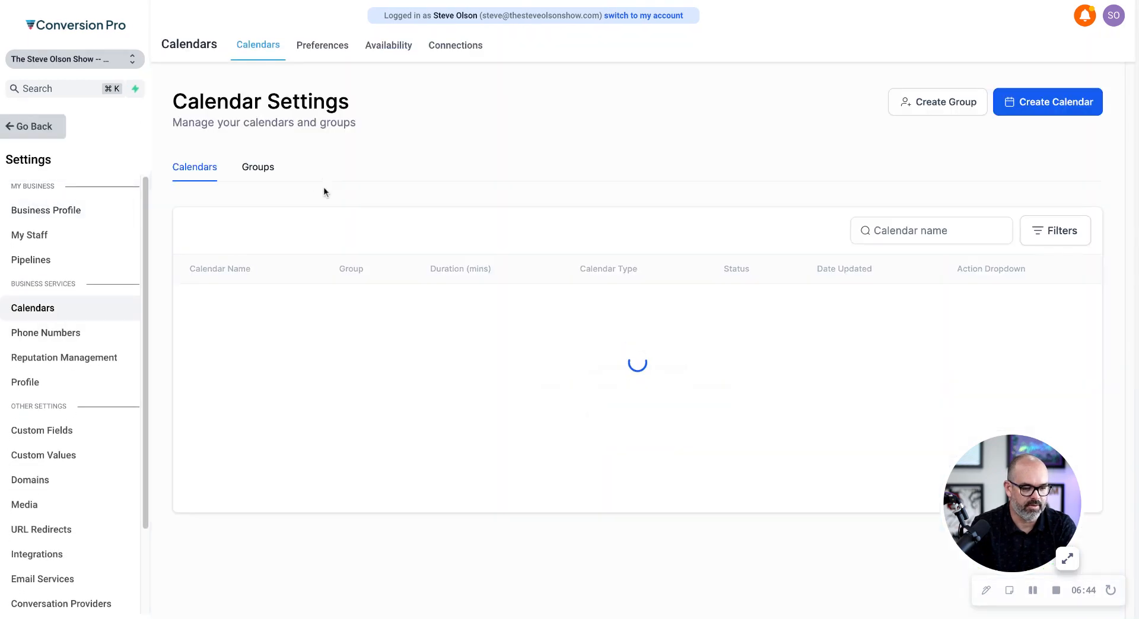
click(990, 307)
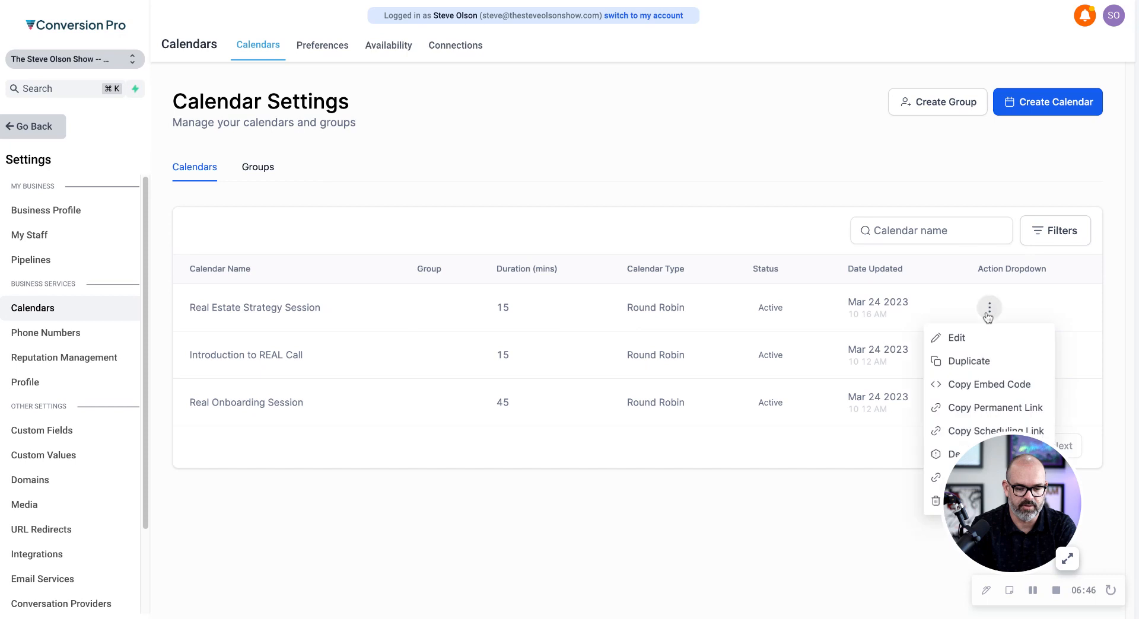
click(958, 338)
click(561, 99)
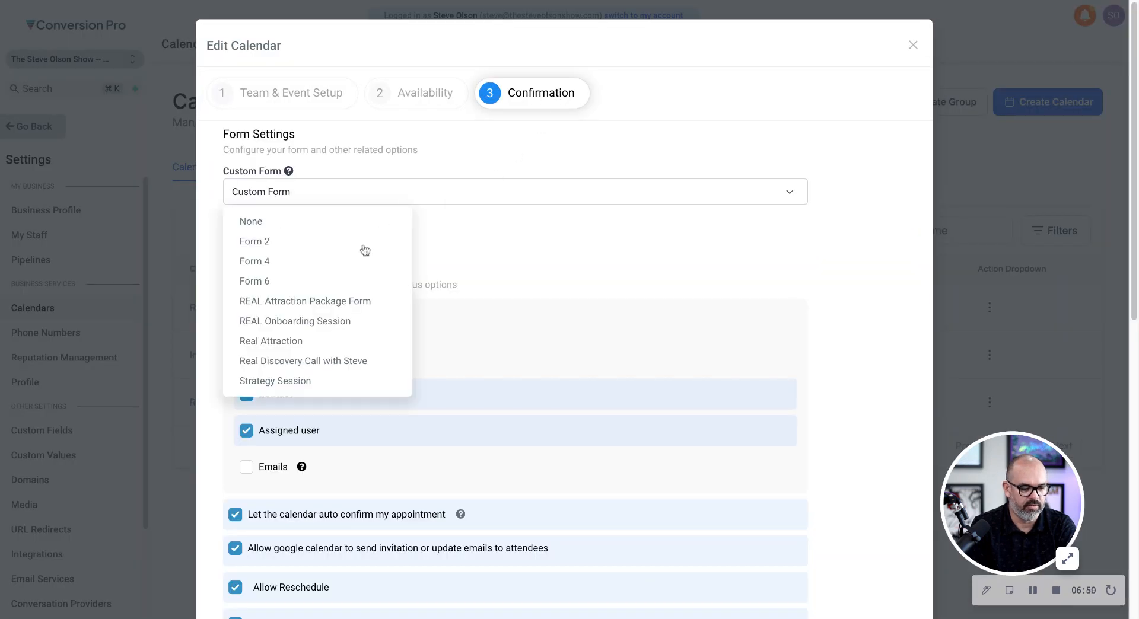
click(329, 377)
scroll(561, 232, down, 15)
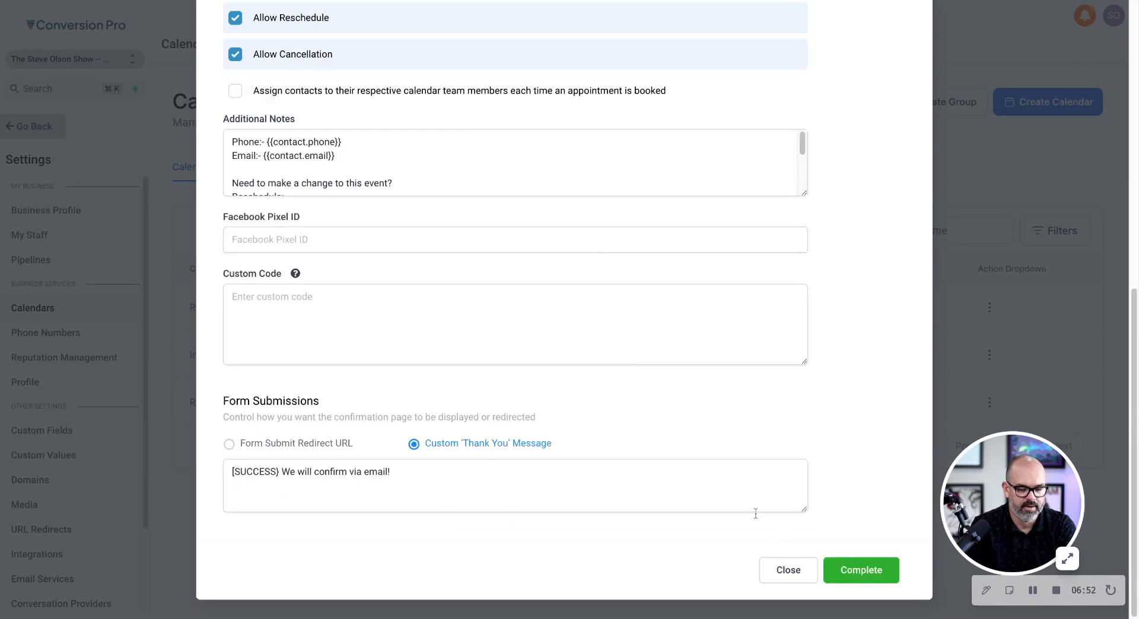
click(847, 565)
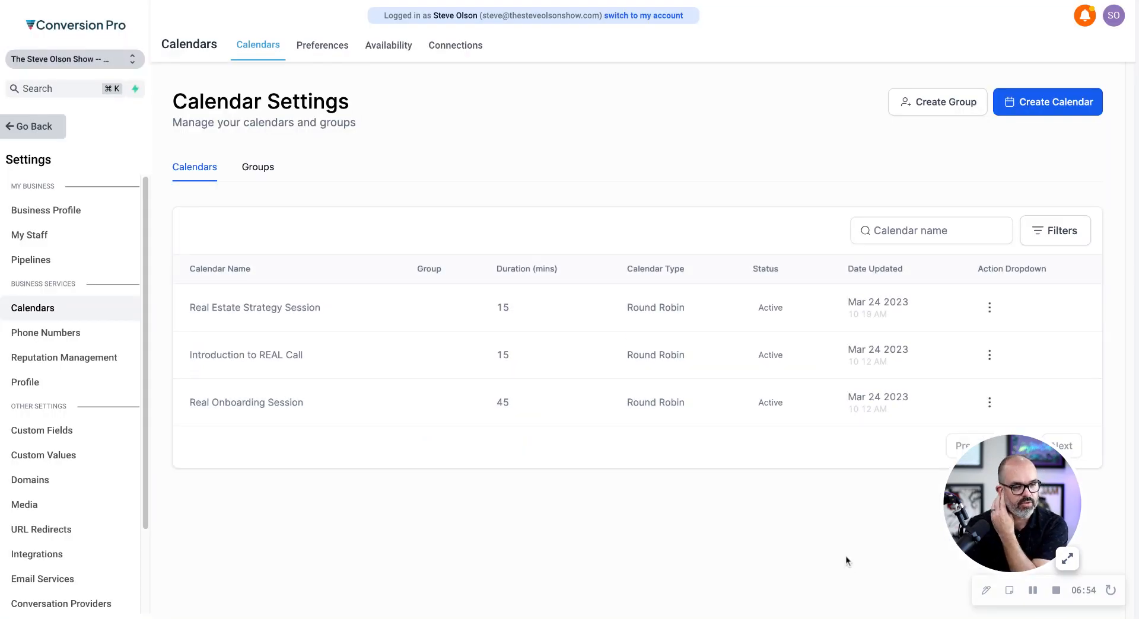
Copy the Real Estate Strategy Session calendar's scheduling link and open it in the browser.
click(989, 307)
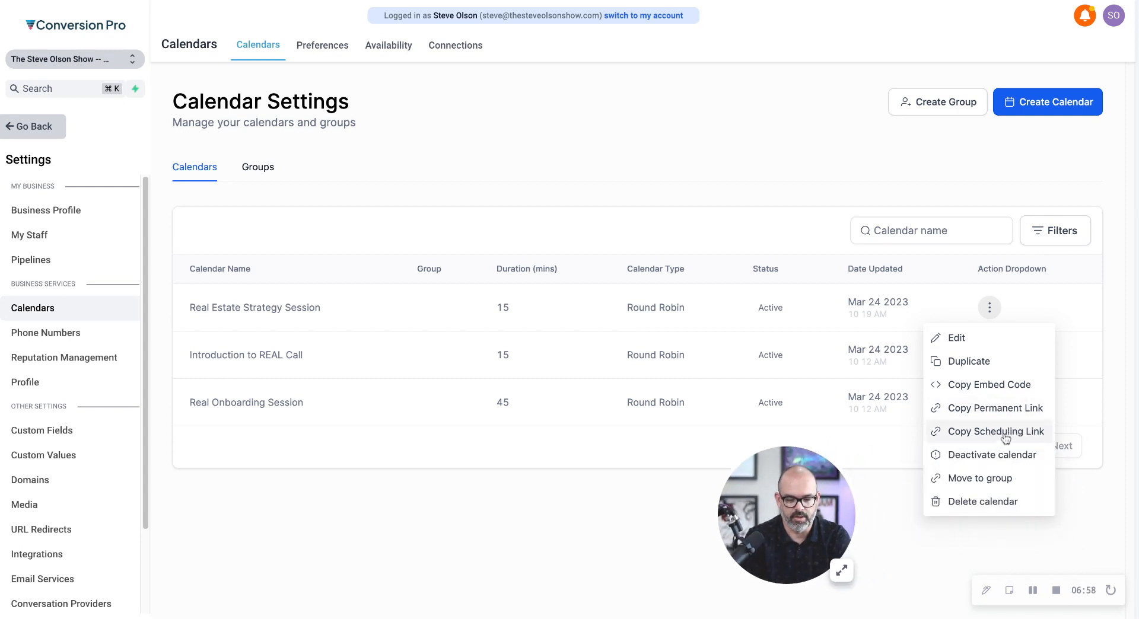
click(943, 432)
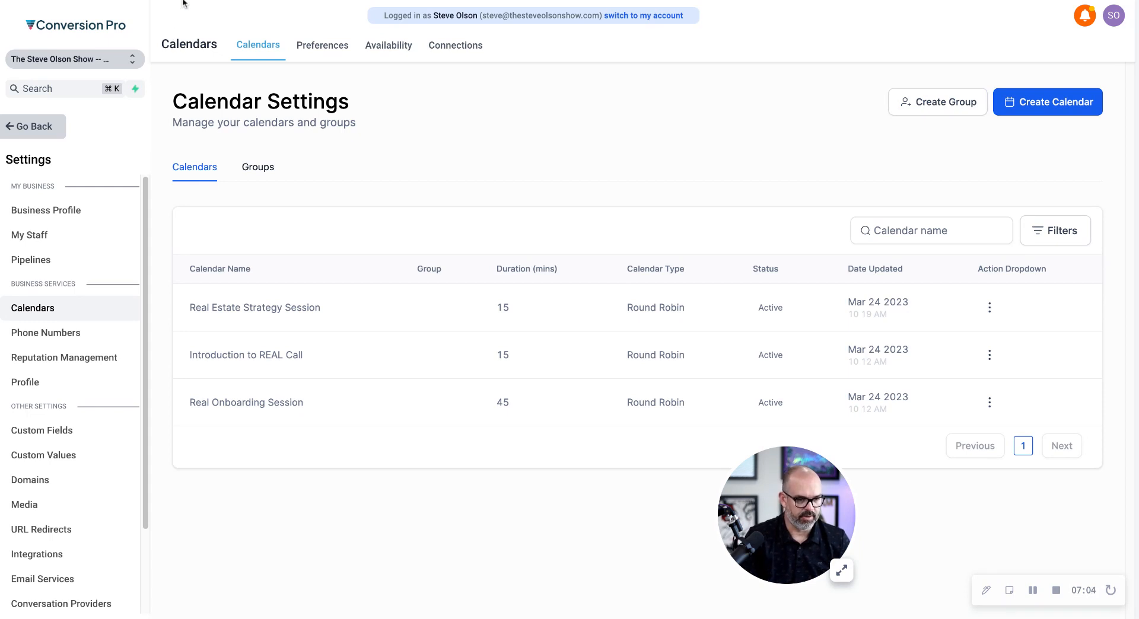
key(Return)
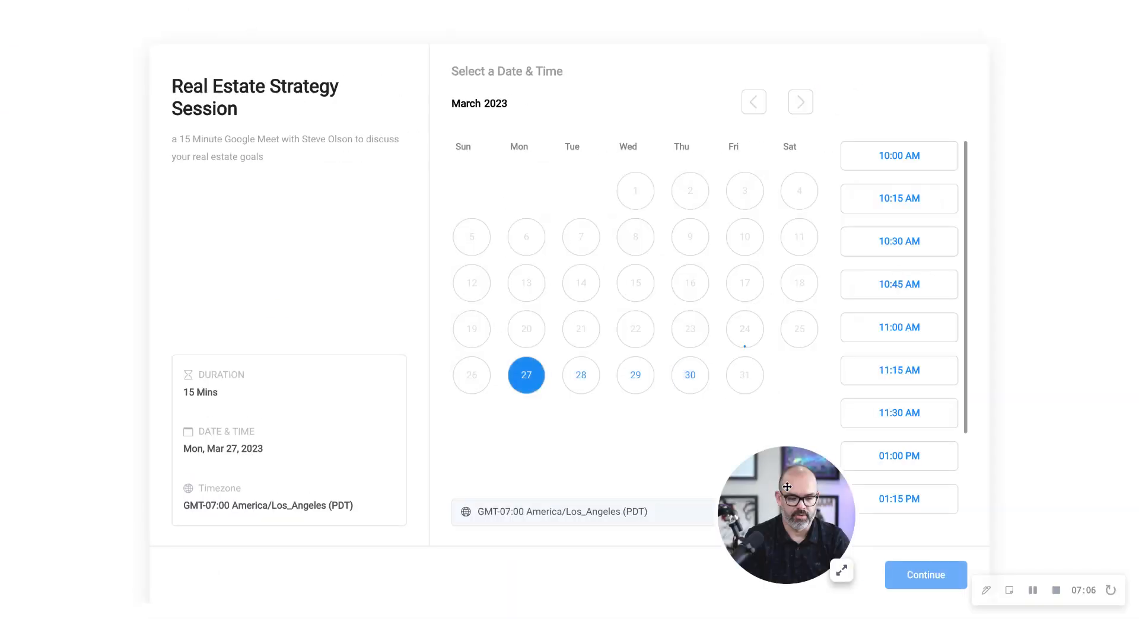
Choose the 11:00 AM slot on Wednesday, March 29, 2023 and continue to the booking form.
click(644, 379)
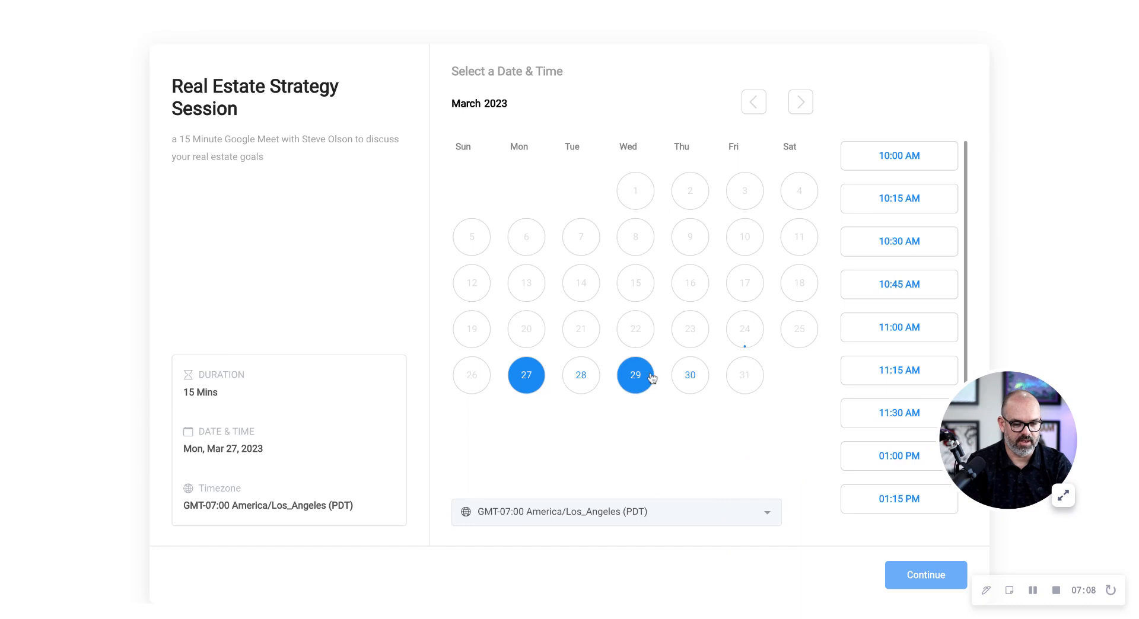
click(895, 328)
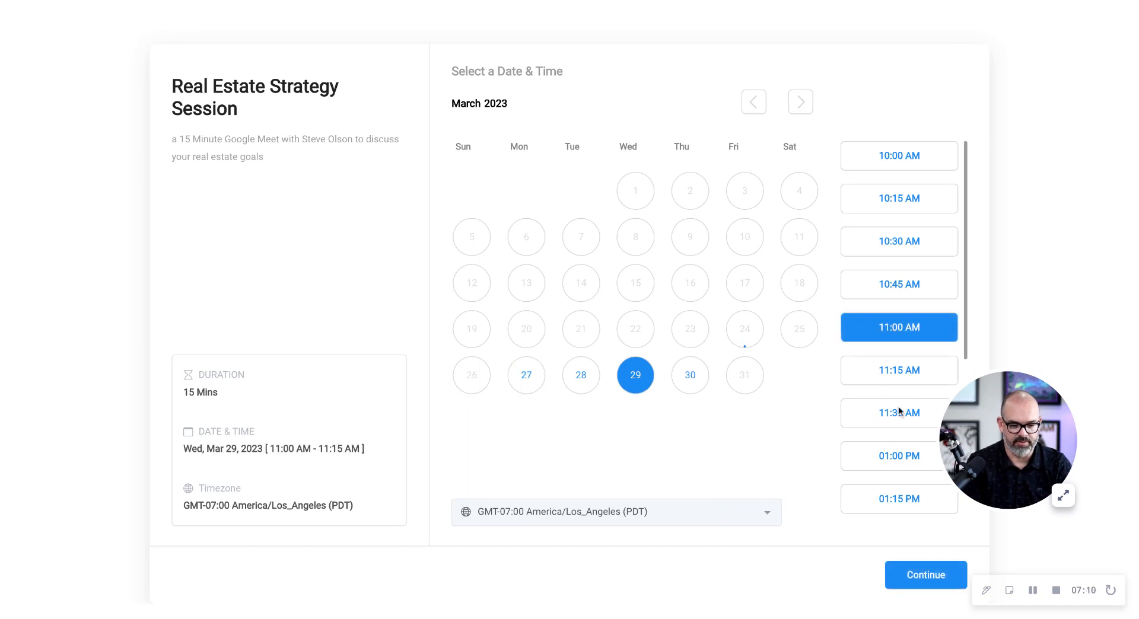
click(916, 575)
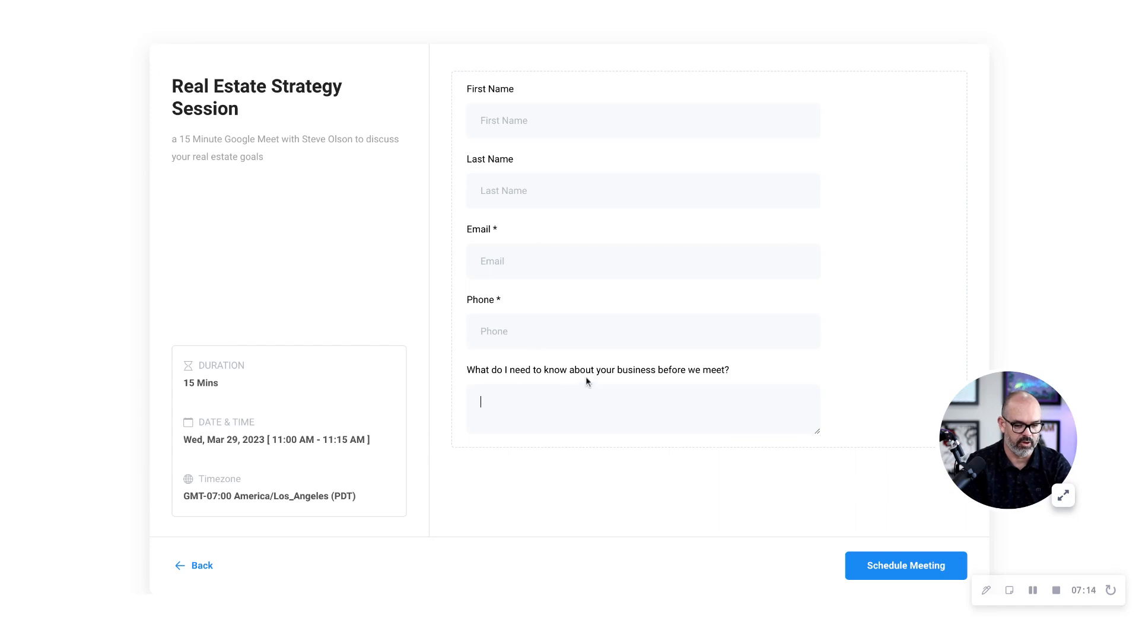
triple_click(272, 163)
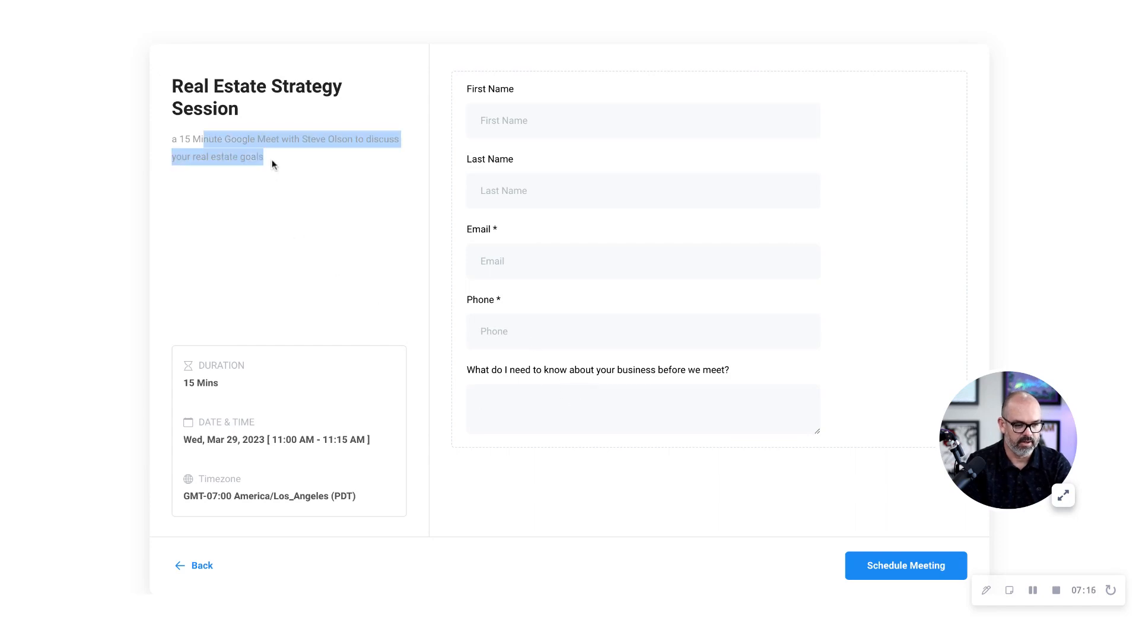
click(558, 121)
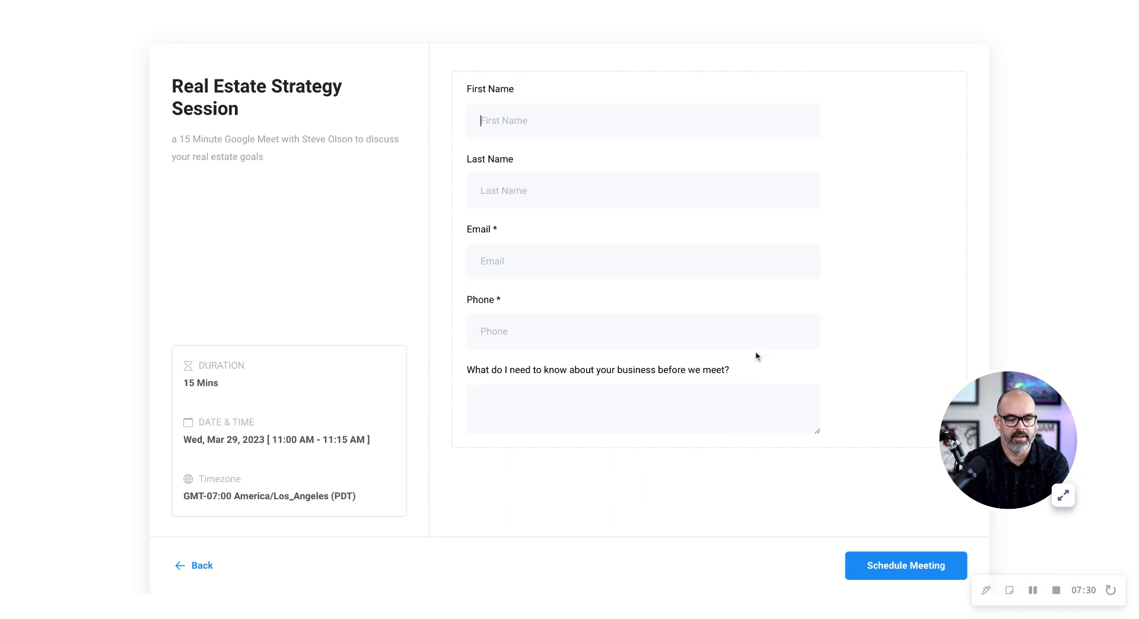
click(613, 135)
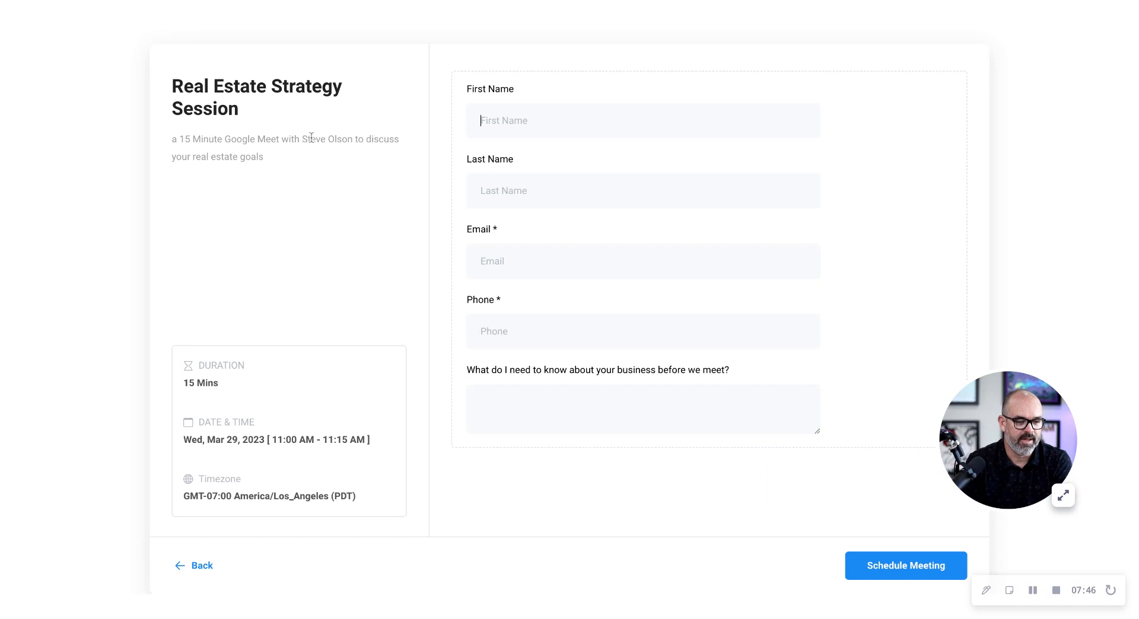
drag(297, 133, 174, 83)
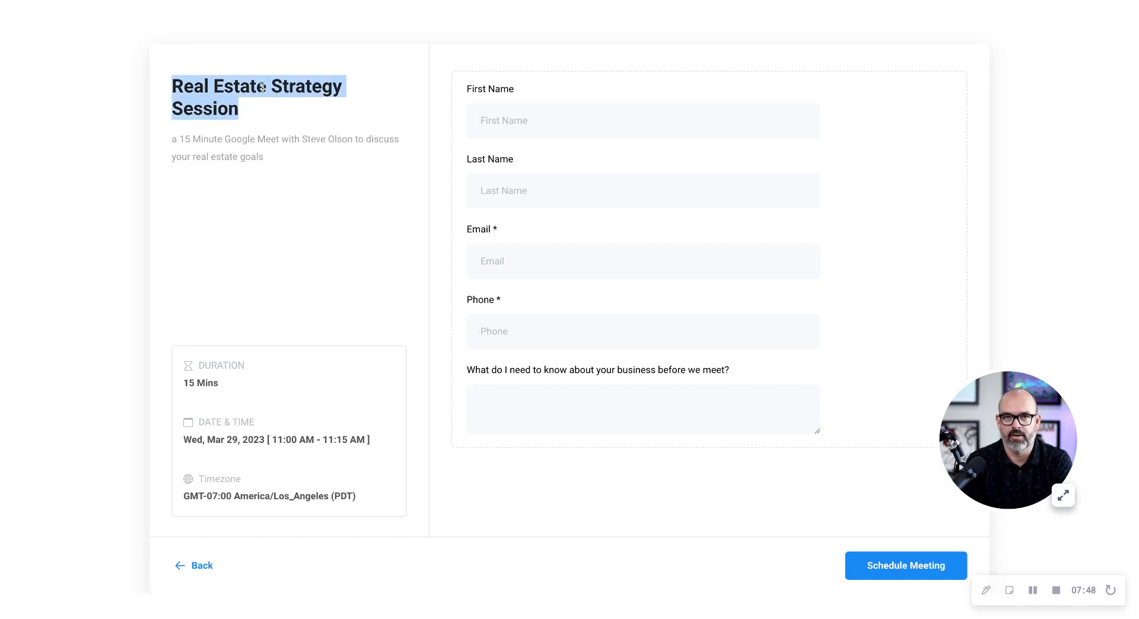